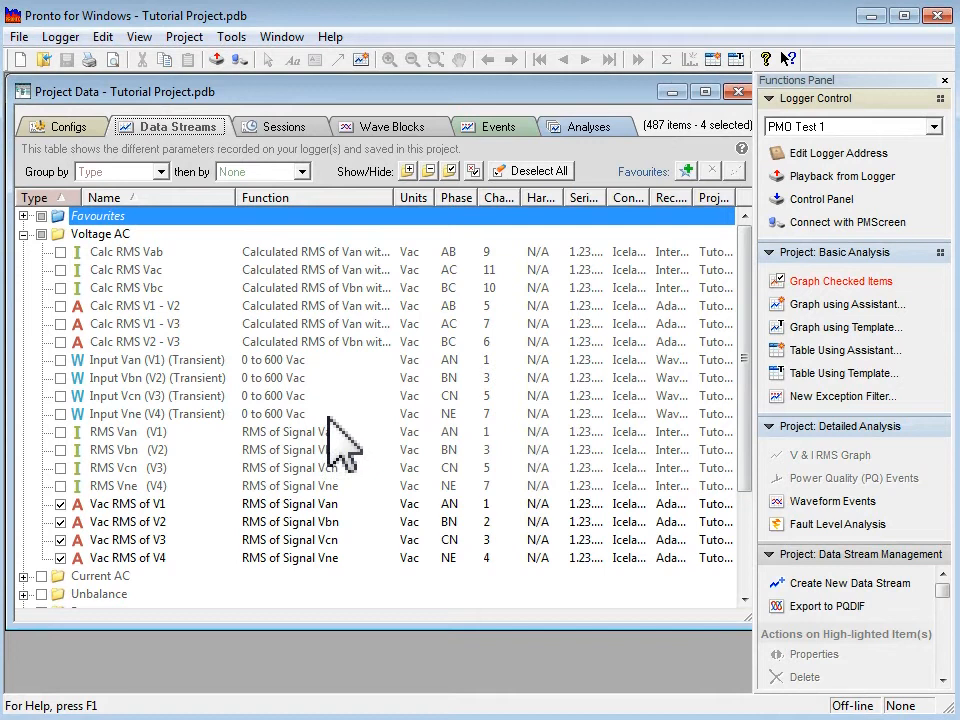
# Create a graph of all recorded data from the PM3000 template RMS V and enlarge its window
pyautogui.click(900, 328)
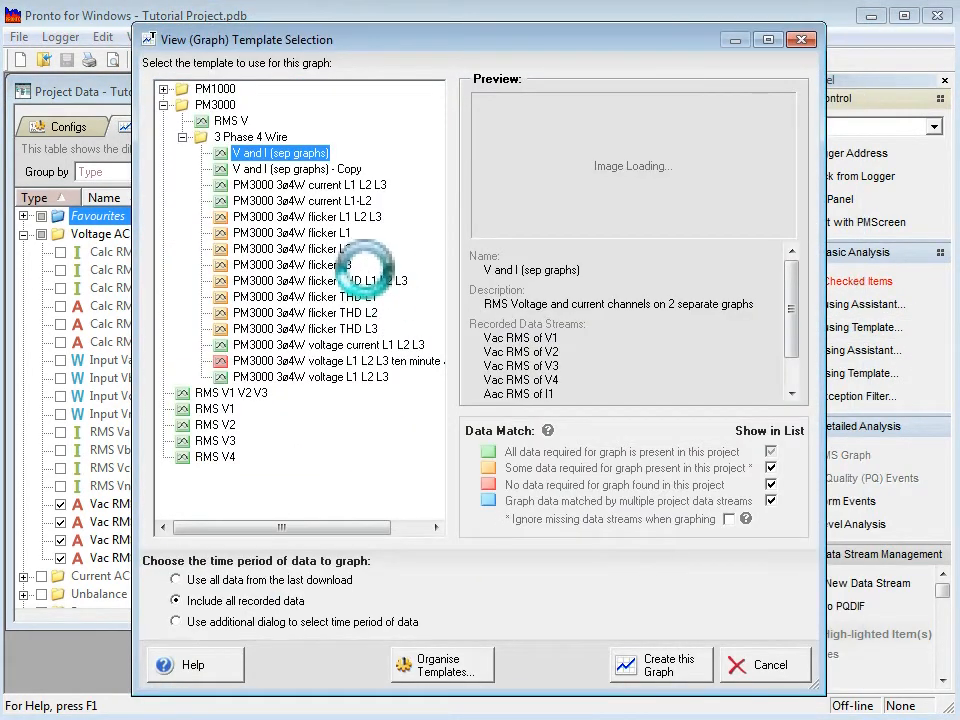
pyautogui.click(244, 120)
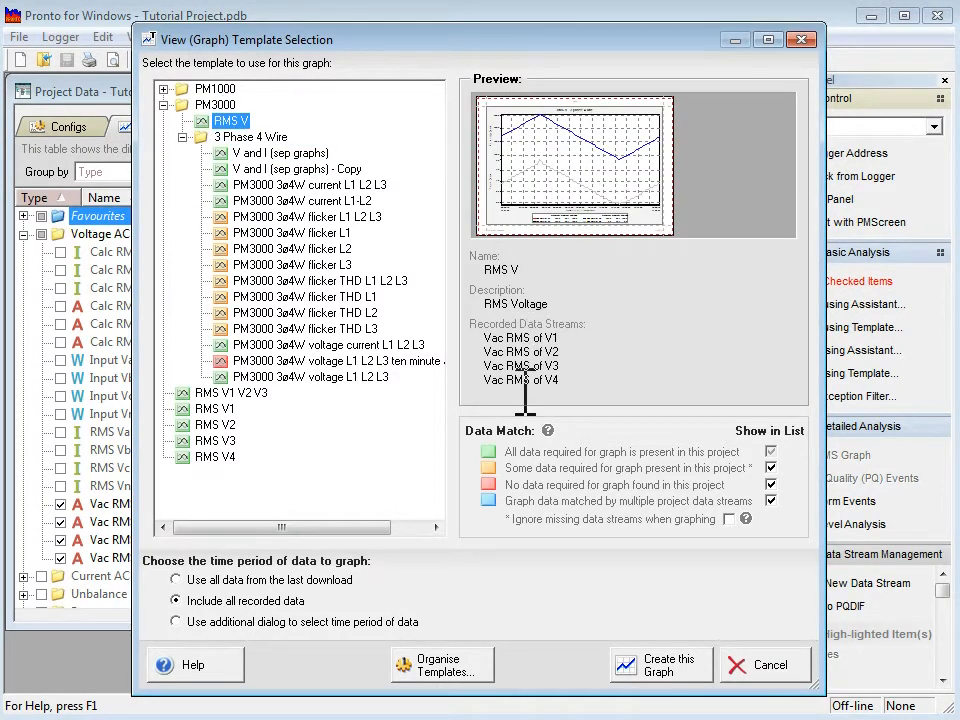
pyautogui.click(670, 663)
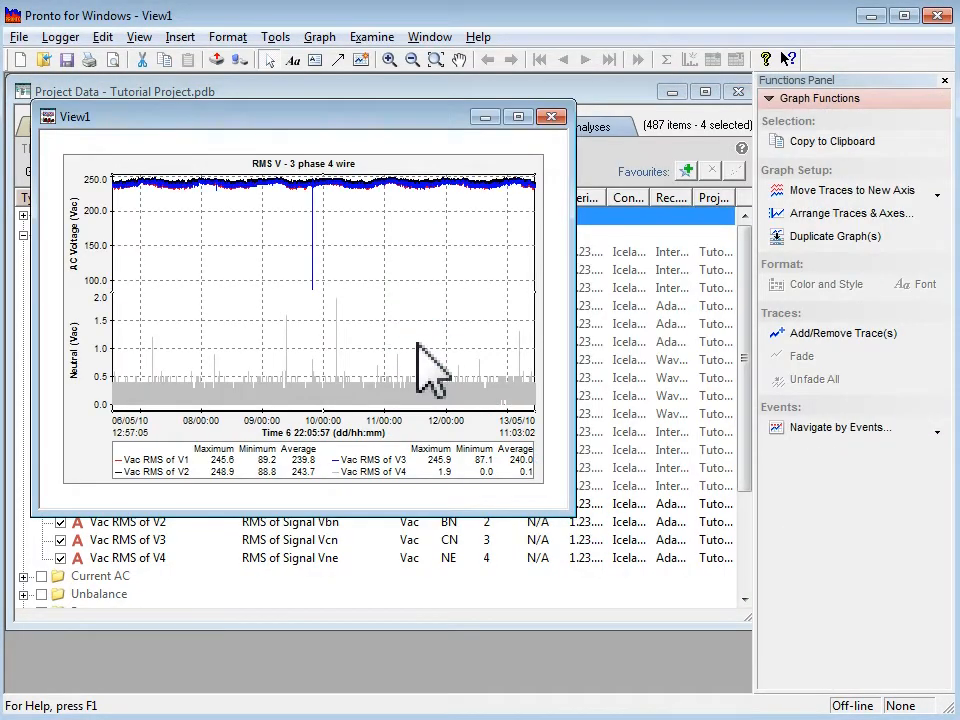
pyautogui.moveTo(568, 512); pyautogui.dragTo(703, 640)
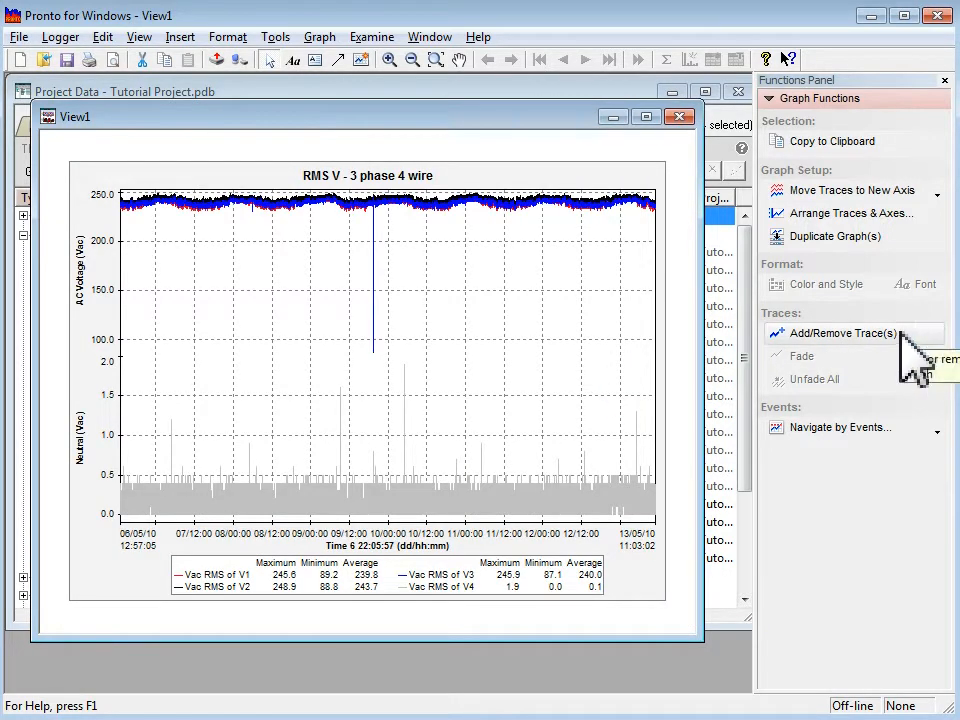
# Replace the graph's trace selection with the favourite IAC RMS V1,V2,V3,V4
pyautogui.click(905, 336)
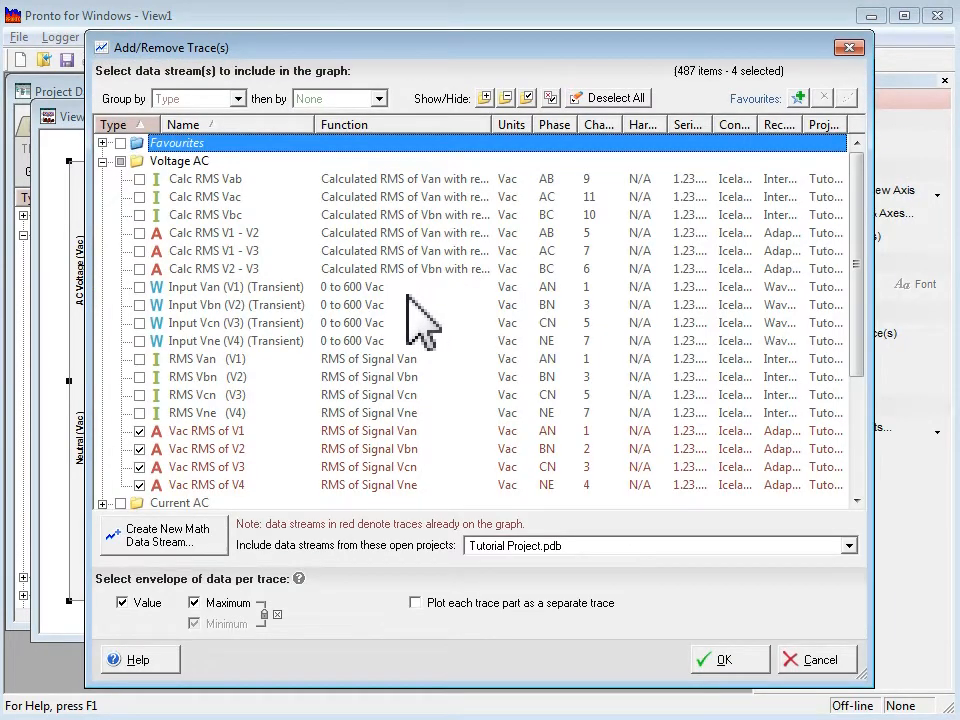
pyautogui.scroll(-3, 190, 230)
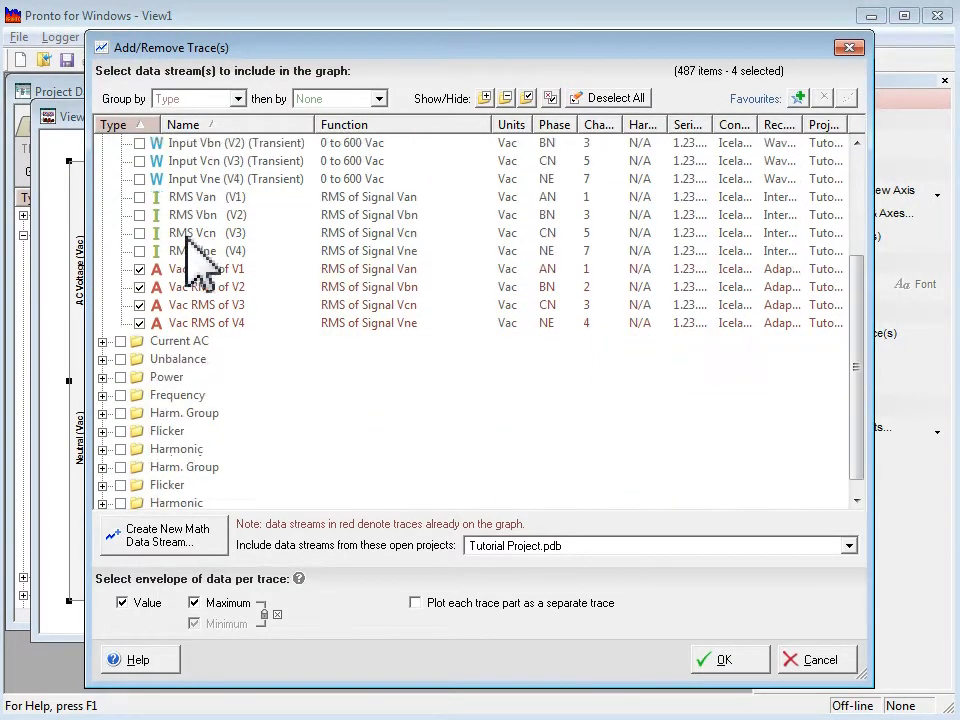
pyautogui.scroll(4, 205, 300)
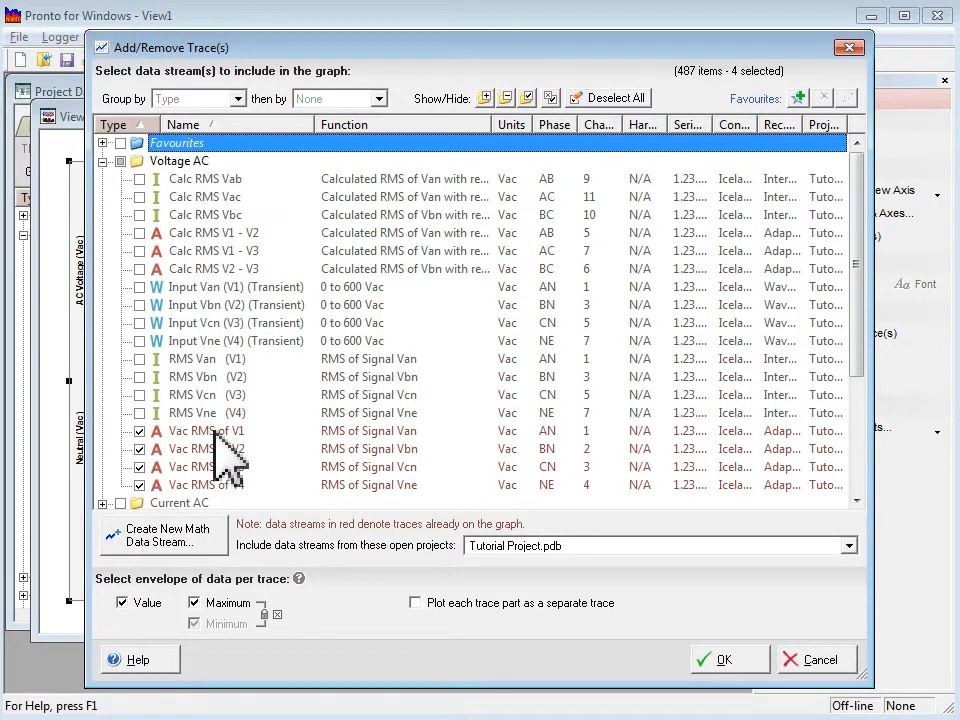
pyautogui.click(276, 431)
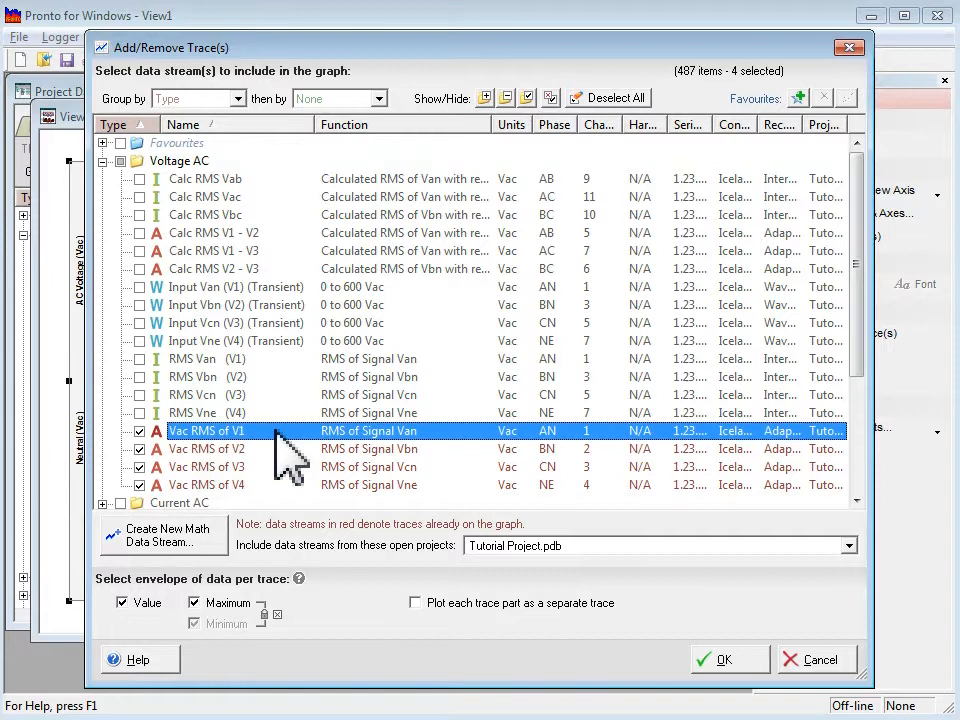
pyautogui.click(274, 449)
pyautogui.click(102, 143)
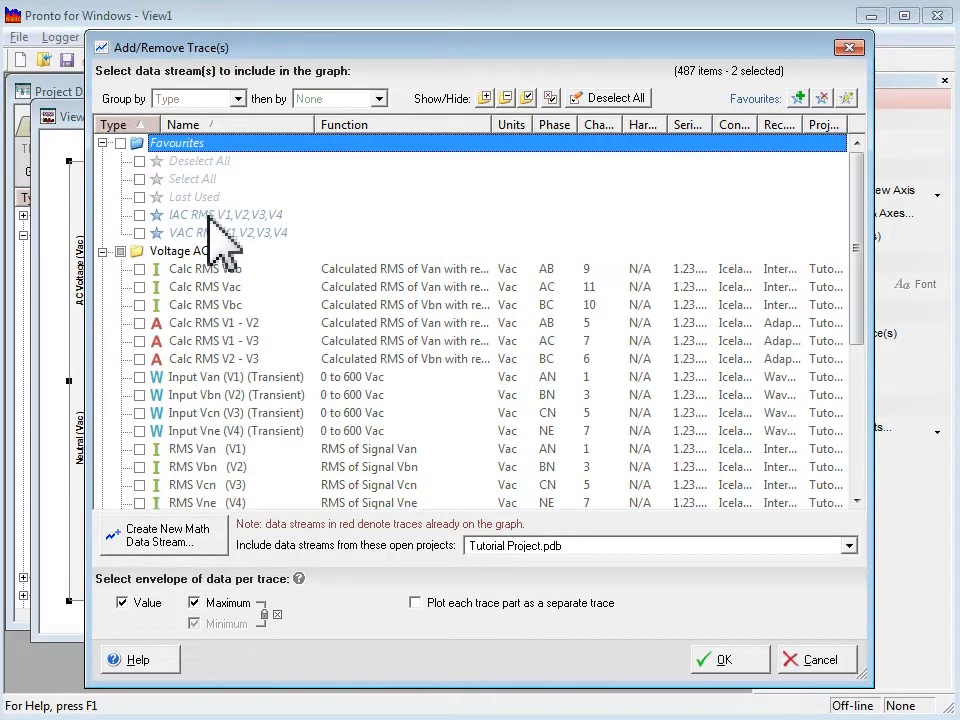
pyautogui.click(200, 215)
# Review the selected streams under Voltage AC and Current AC, and apply the trace selection to the graph
pyautogui.click(102, 251)
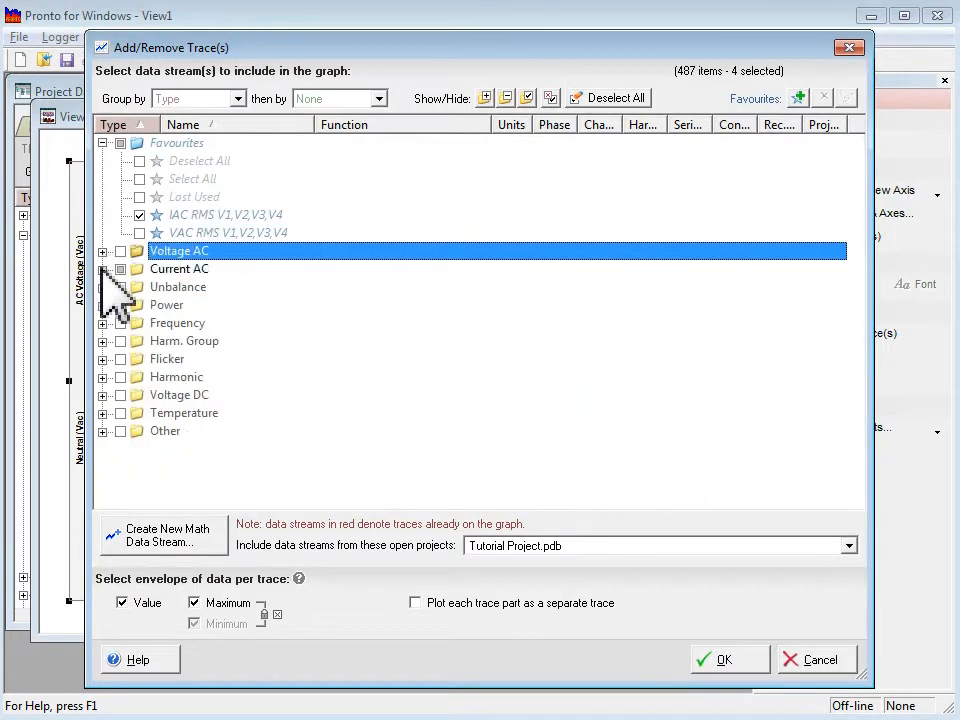
pyautogui.click(102, 269)
pyautogui.click(102, 251)
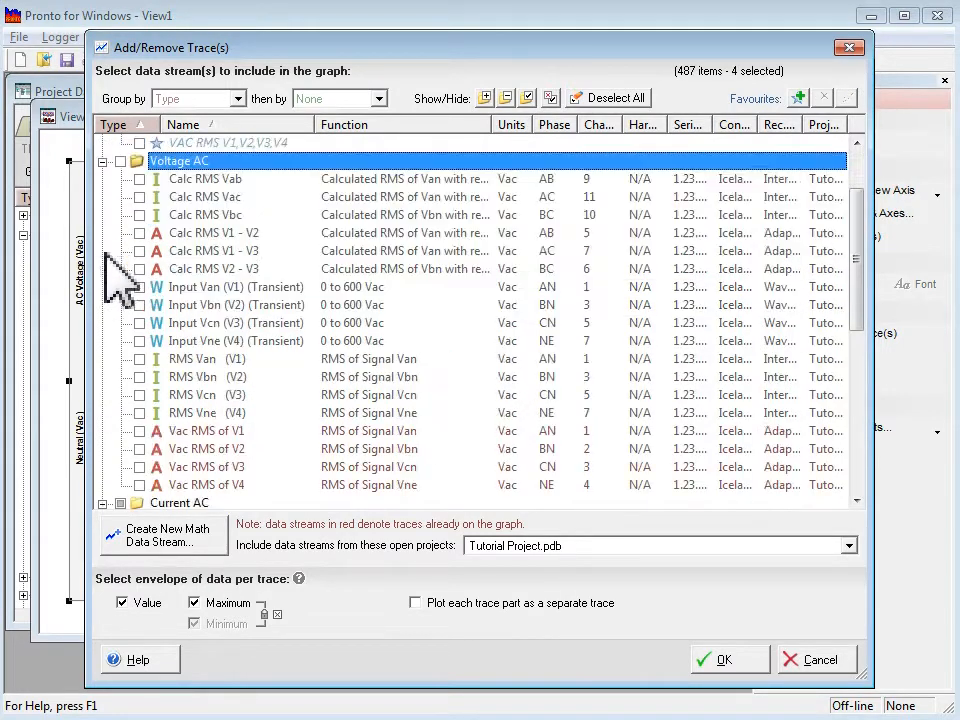
pyautogui.scroll(-2, 190, 330)
pyautogui.scroll(-2, 230, 350)
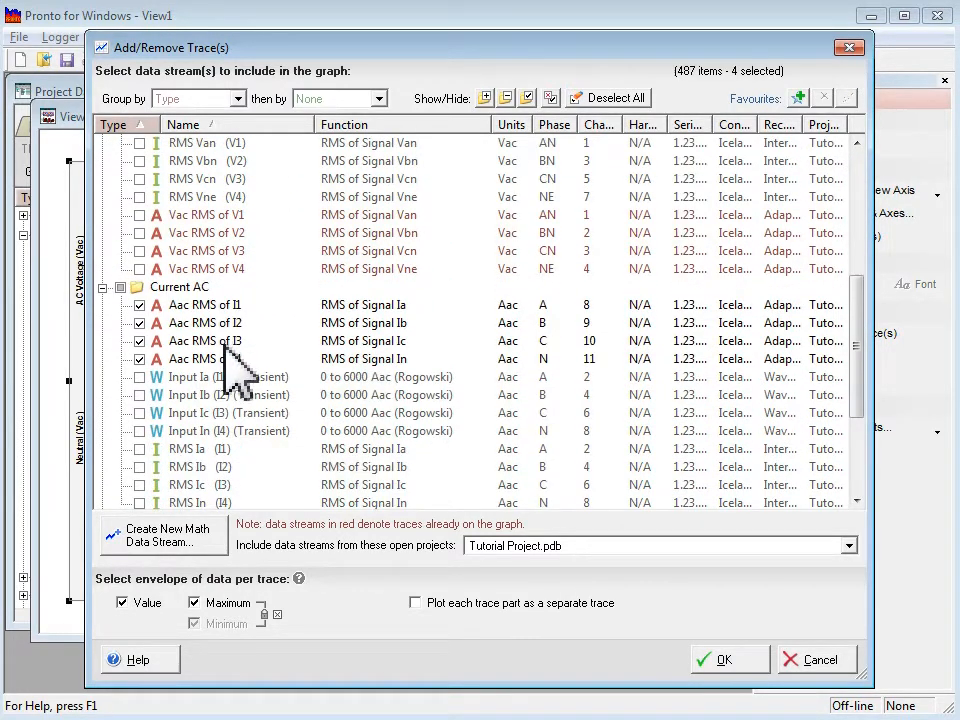
pyautogui.click(740, 660)
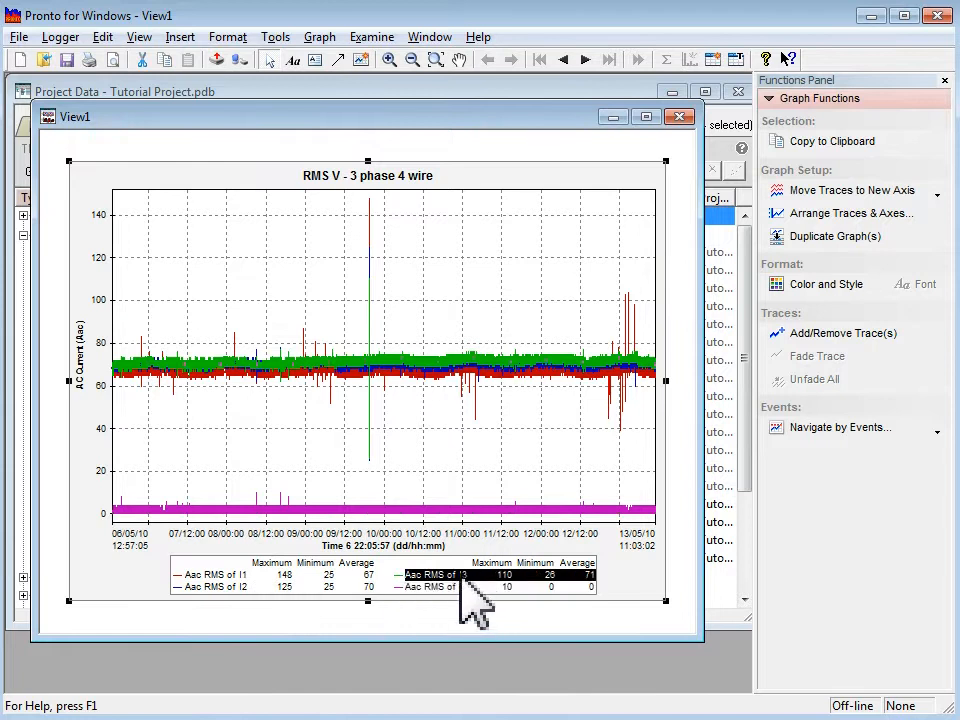
# Set the line color of the Aac RMS of I1 trace to bright red
pyautogui.click(215, 575)
pyautogui.click(805, 287)
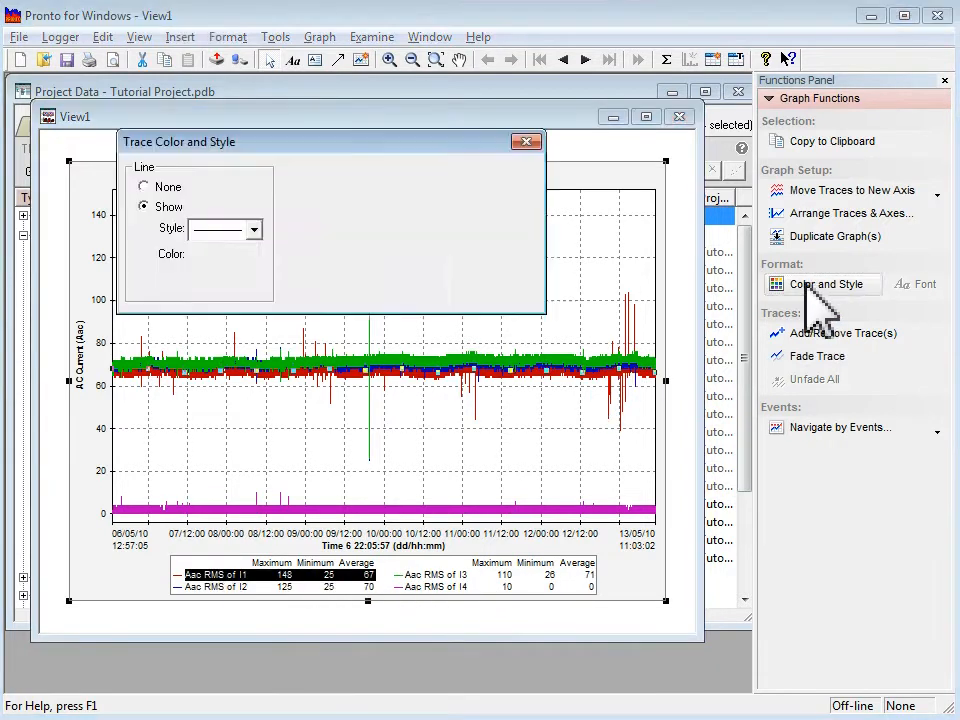
pyautogui.click(252, 256)
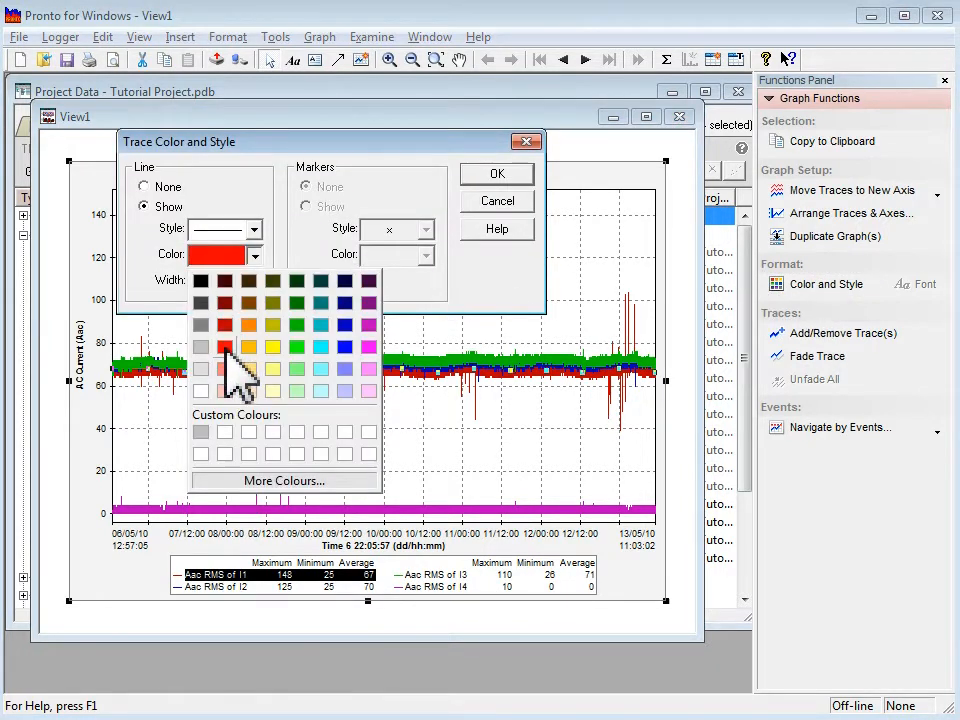
pyautogui.click(224, 344)
pyautogui.click(500, 175)
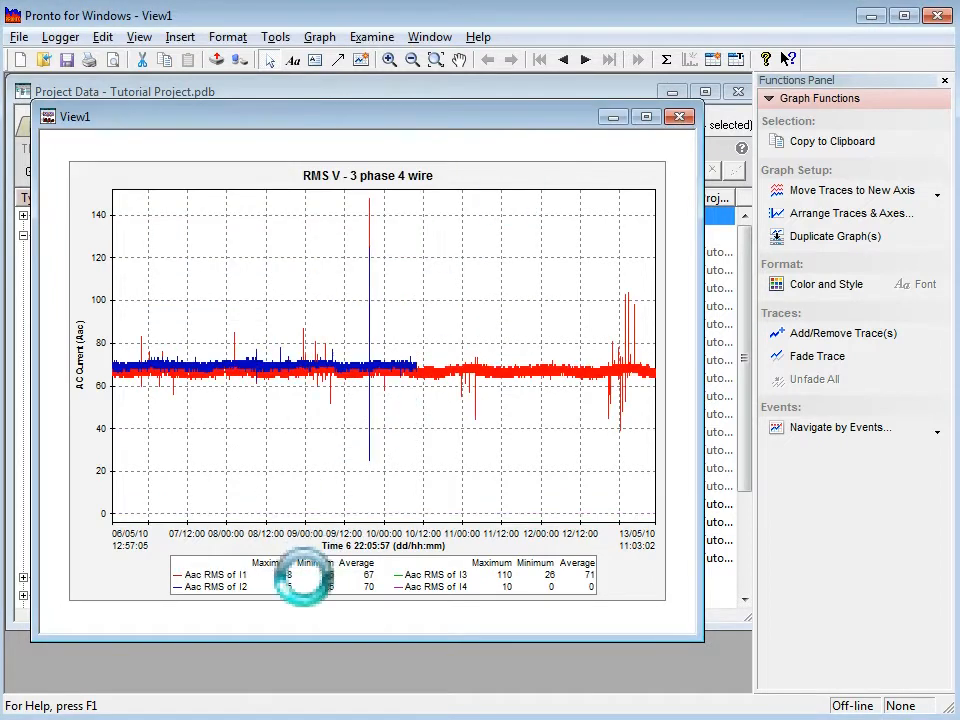
# Set the line color of the Aac RMS of I2 trace to black
pyautogui.click(822, 285)
pyautogui.click(253, 255)
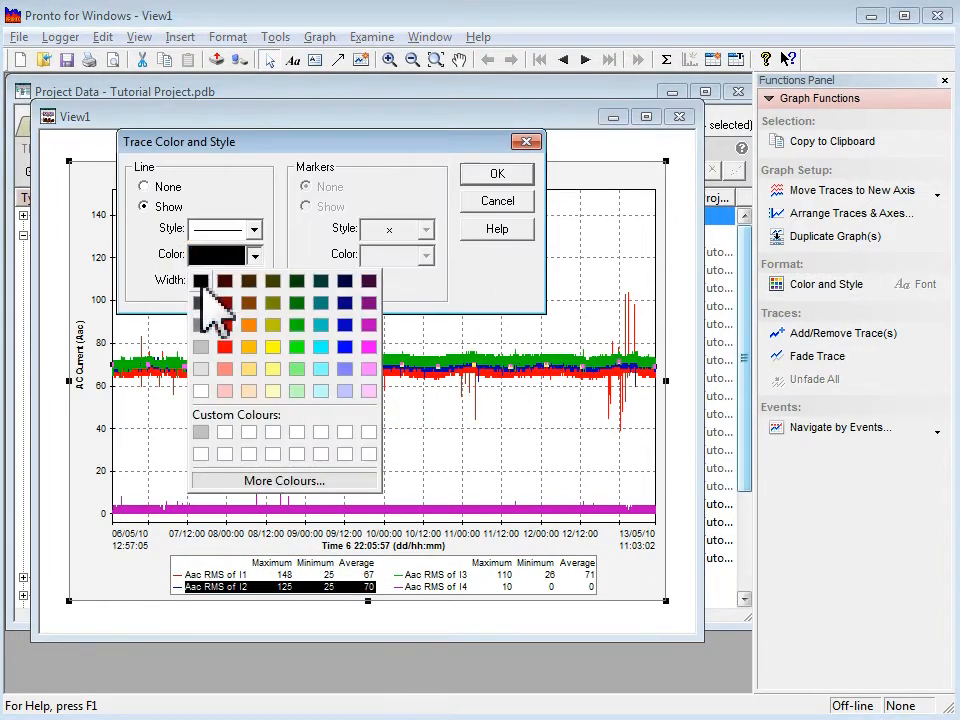
pyautogui.click(199, 281)
pyautogui.click(490, 175)
# Set the line color of the Aac RMS of I3 trace to blue
pyautogui.click(450, 575)
pyautogui.click(826, 284)
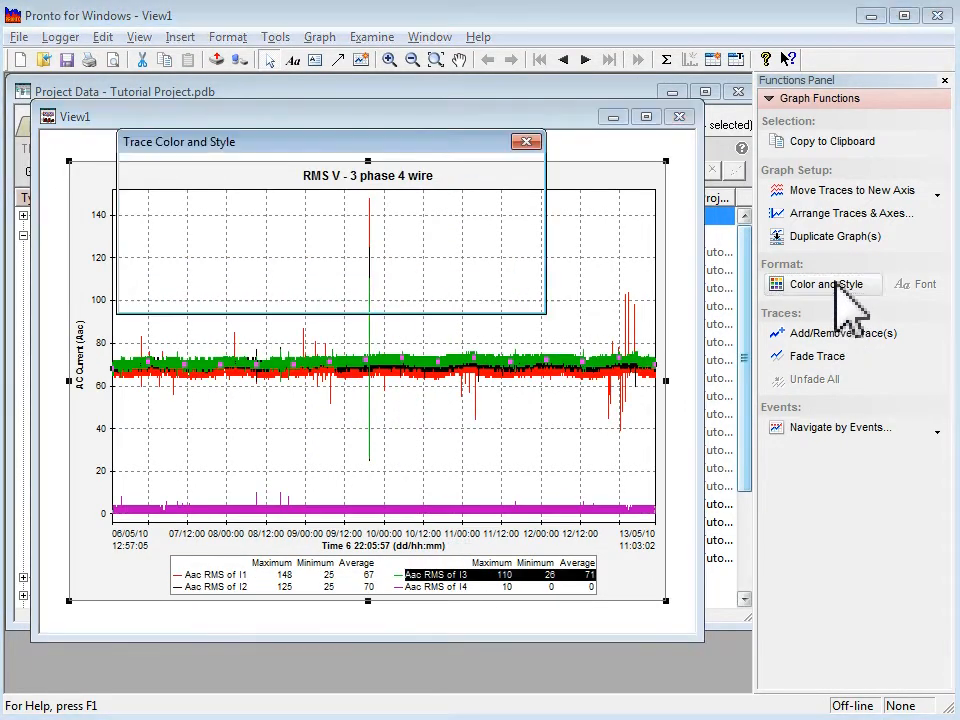
pyautogui.click(253, 255)
pyautogui.click(402, 300)
pyautogui.click(470, 172)
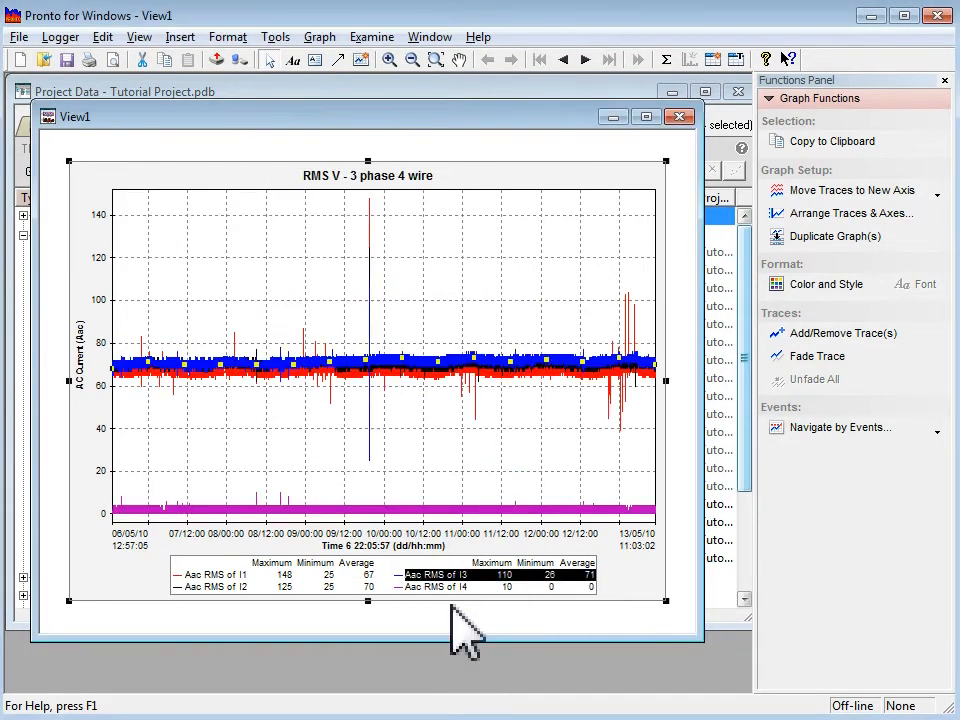
# Set the line color of the Aac RMS of I4 trace to light grey
pyautogui.click(800, 285)
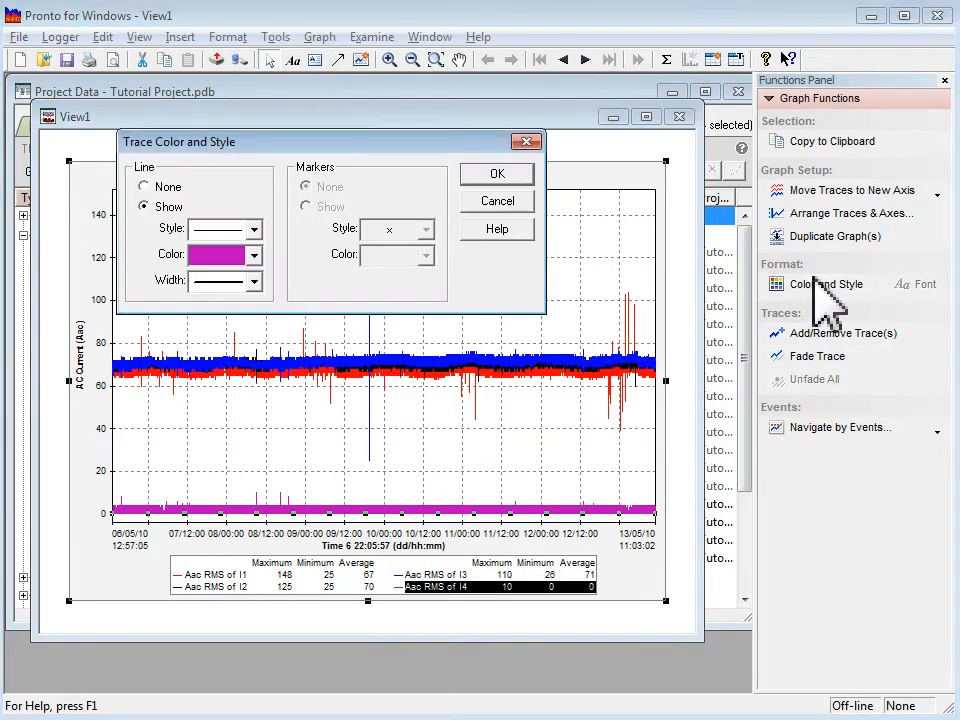
pyautogui.click(253, 255)
pyautogui.click(201, 347)
pyautogui.click(492, 174)
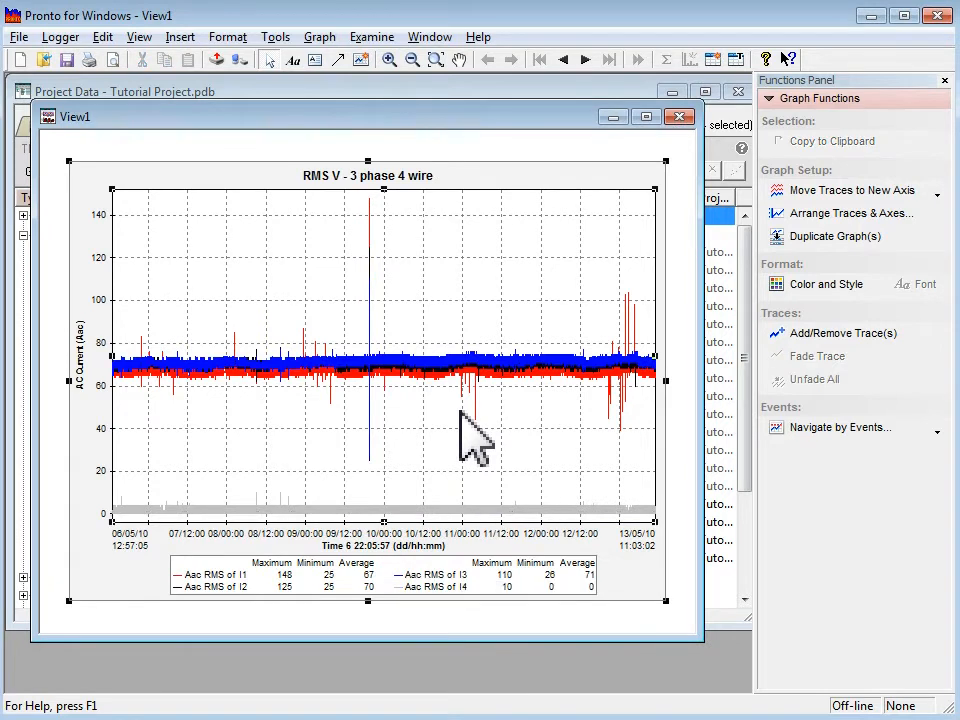
# Change the graph title to "RMS I - 3 phase 4 wire"
pyautogui.rightClick(372, 178)
pyautogui.click(405, 187)
pyautogui.click(355, 216)
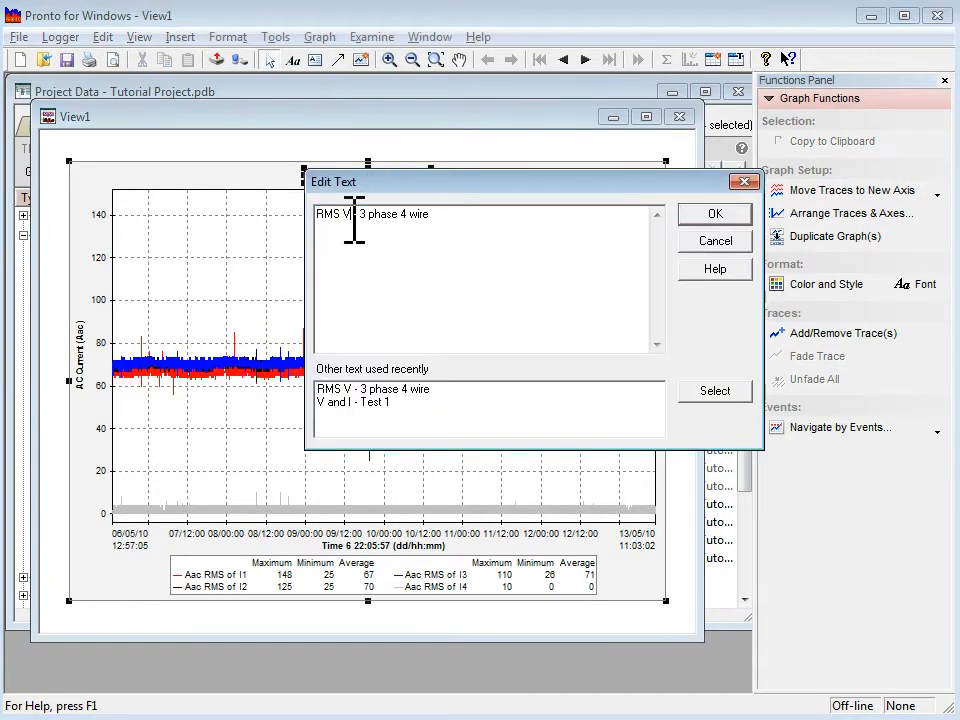
pyautogui.click(703, 216)
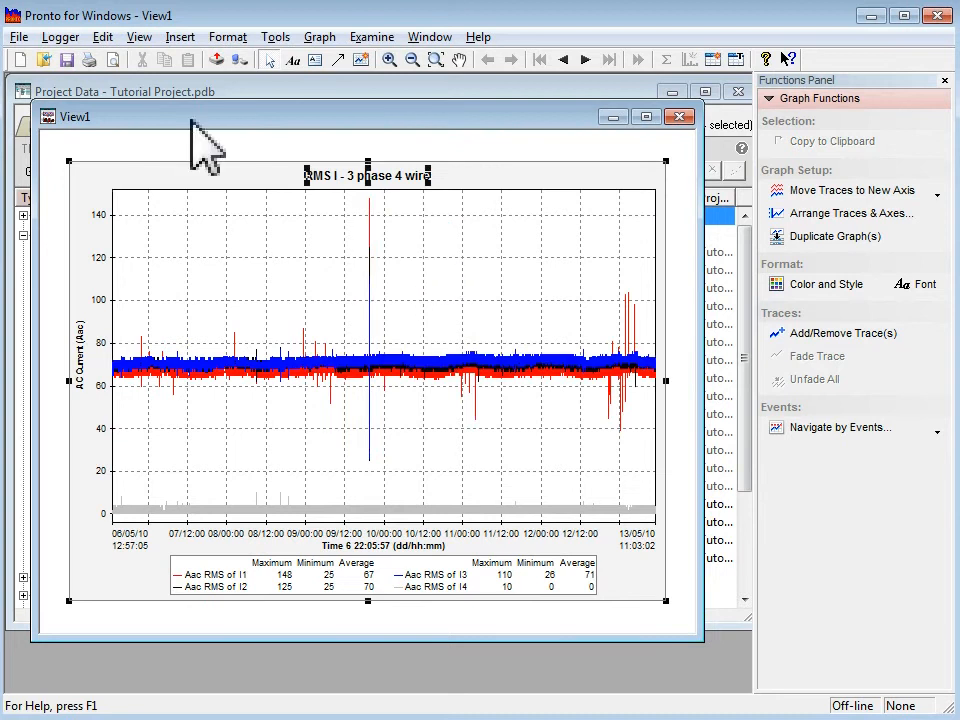
# Save the graph as template "RMS I" in the PM3000 folder with description "RMS Current", and close the graph view
pyautogui.click(18, 38)
pyautogui.click(60, 168)
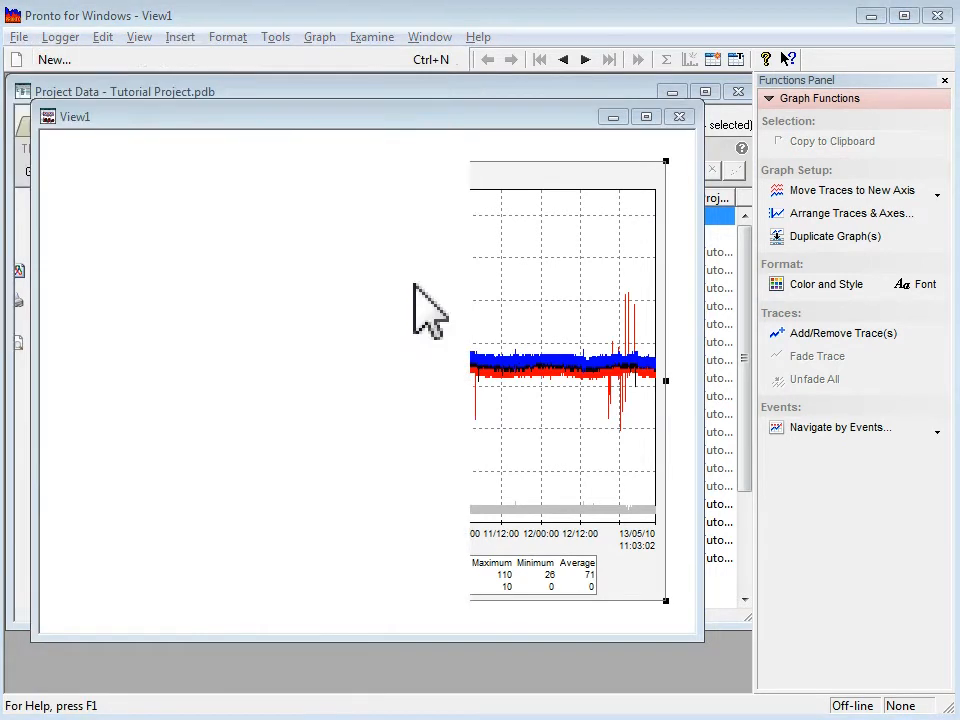
pyautogui.click(425, 249)
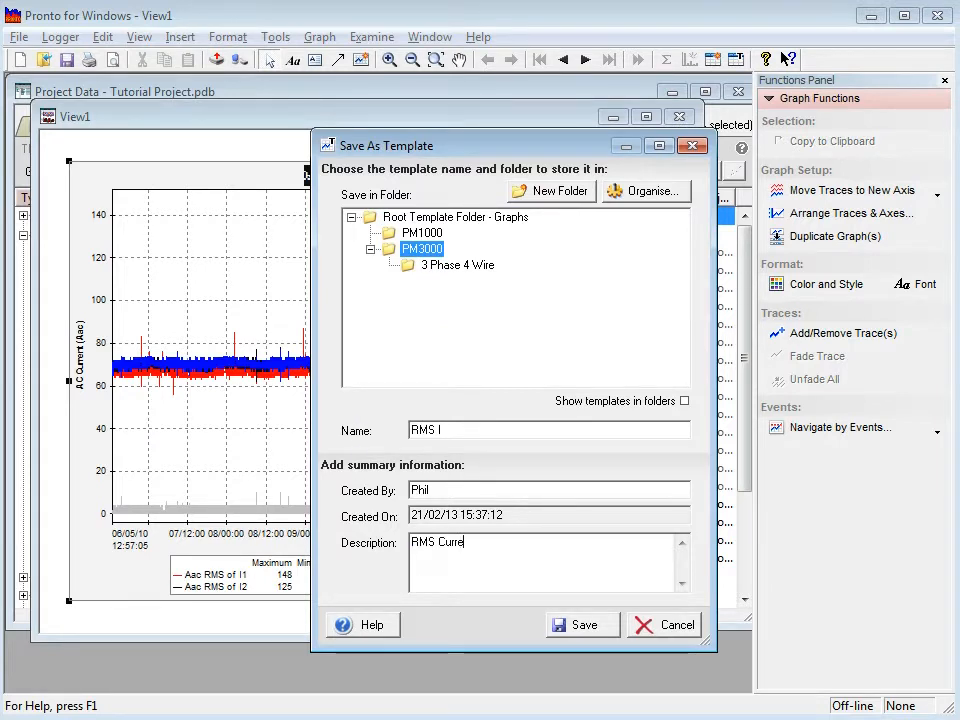
pyautogui.click(560, 625)
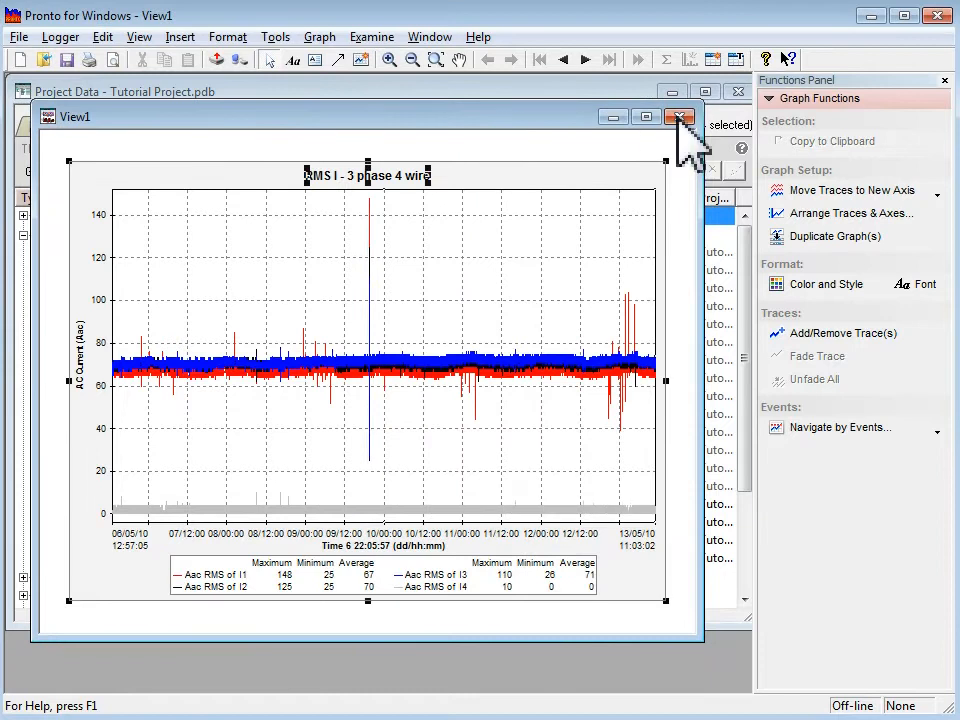
pyautogui.click(679, 117)
pyautogui.click(244, 246)
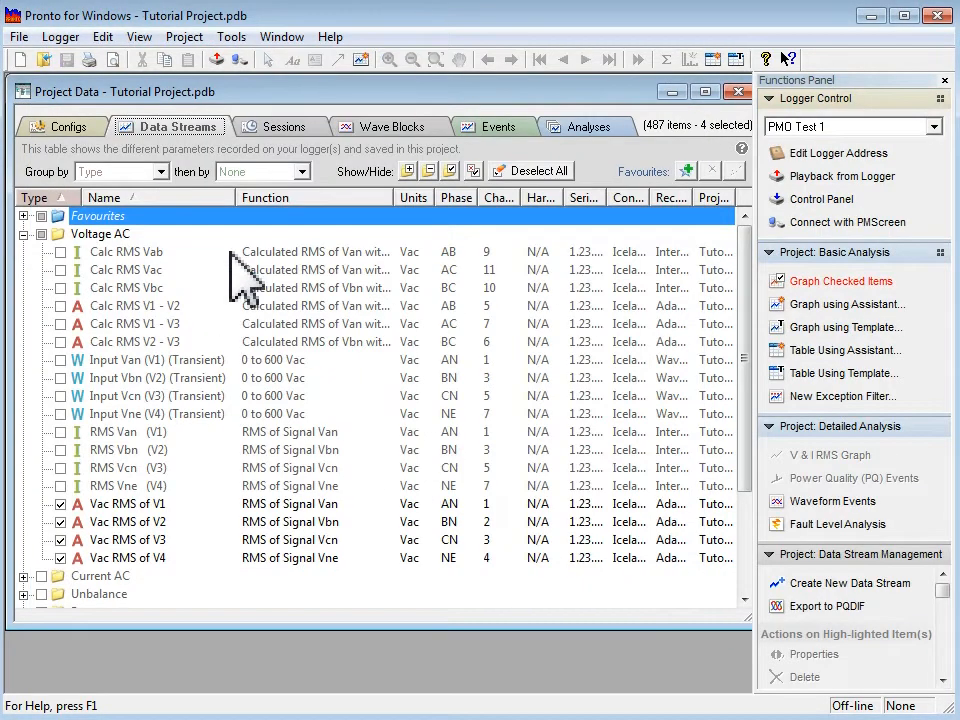
# Move the RMS I template directly below RMS V in the PM3000 template folder and save the new order
pyautogui.click(231, 36)
pyautogui.click(253, 99)
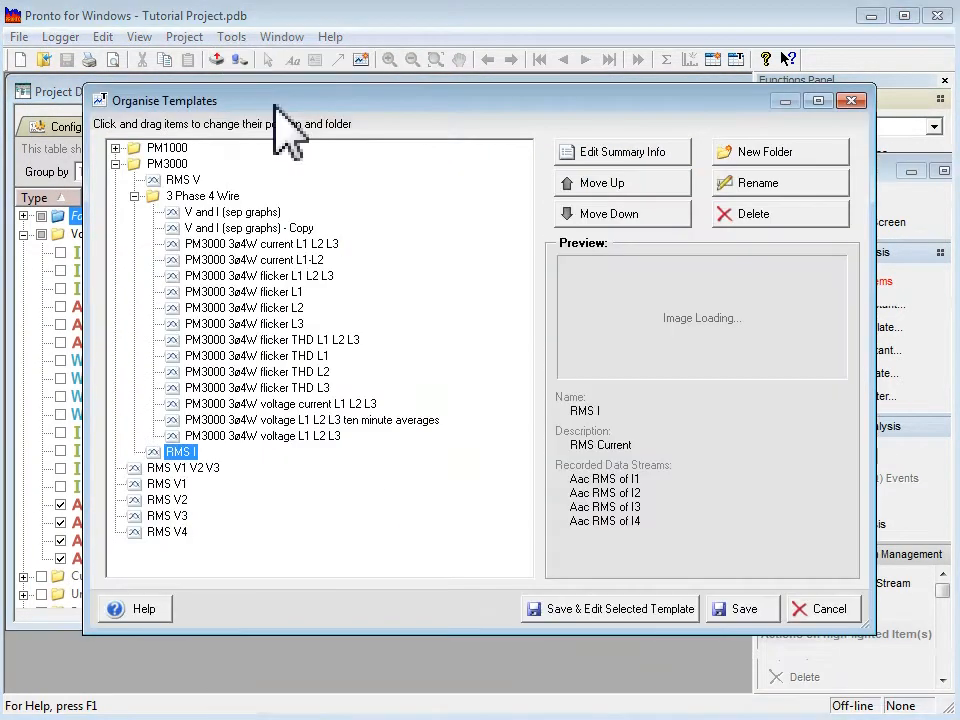
pyautogui.moveTo(180, 452); pyautogui.dragTo(181, 195)
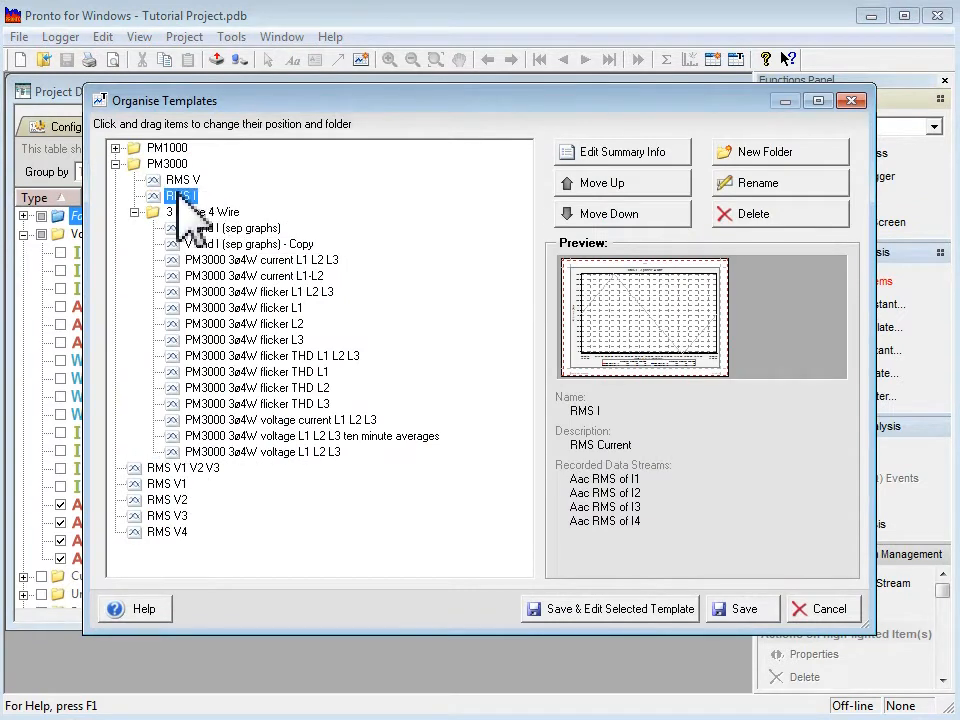
pyautogui.click(758, 617)
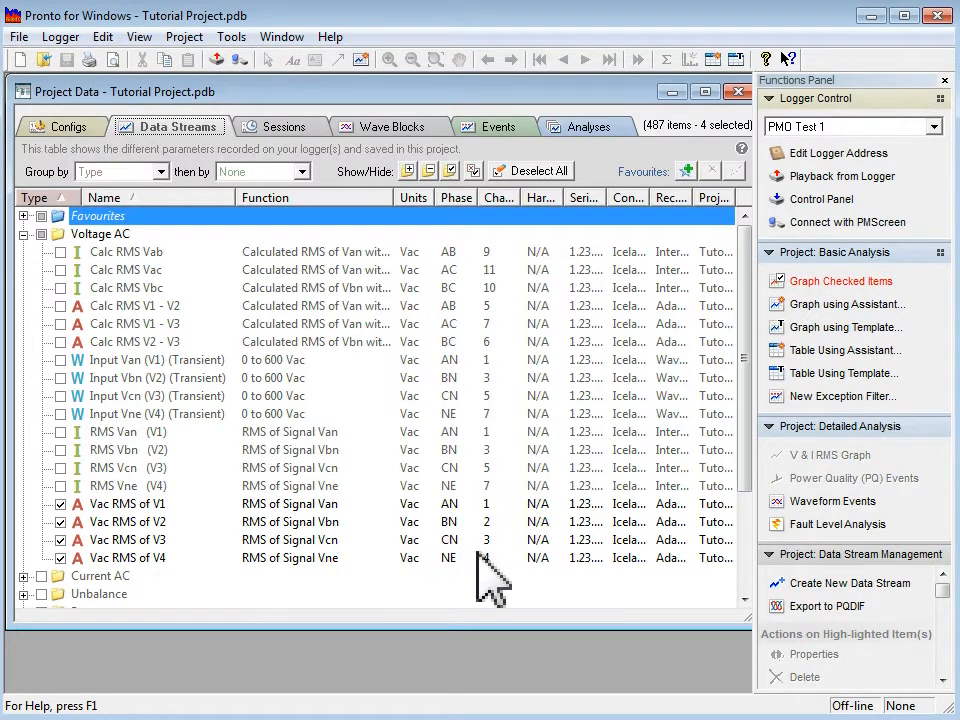
# Open RMS V4.pvt from the Pronto4w Template folder to view its graph, and close it
pyautogui.click(19, 36)
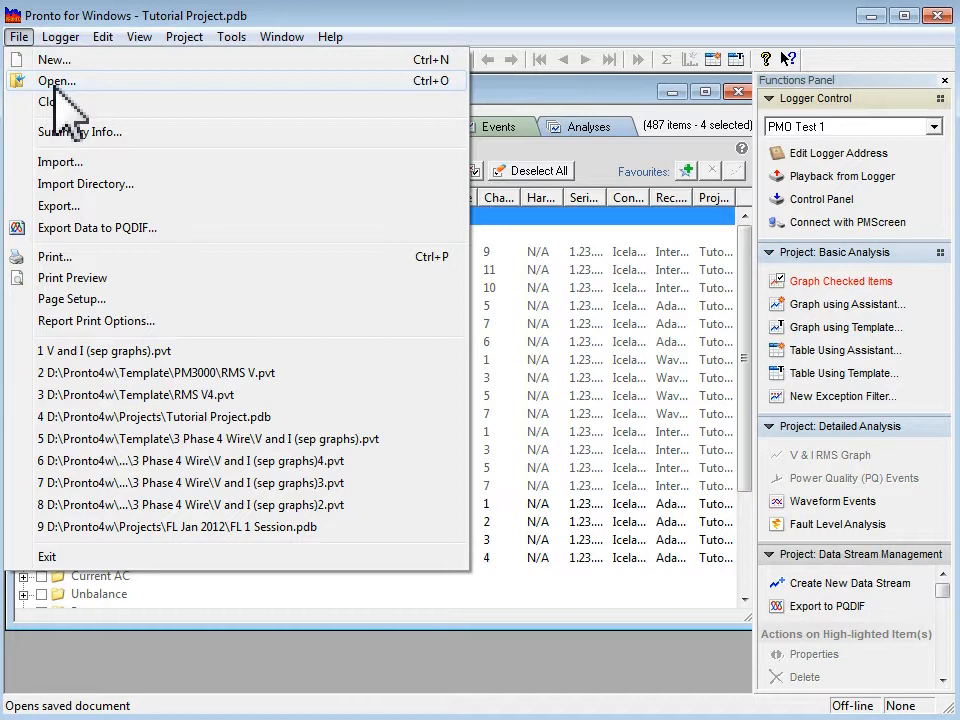
pyautogui.click(56, 81)
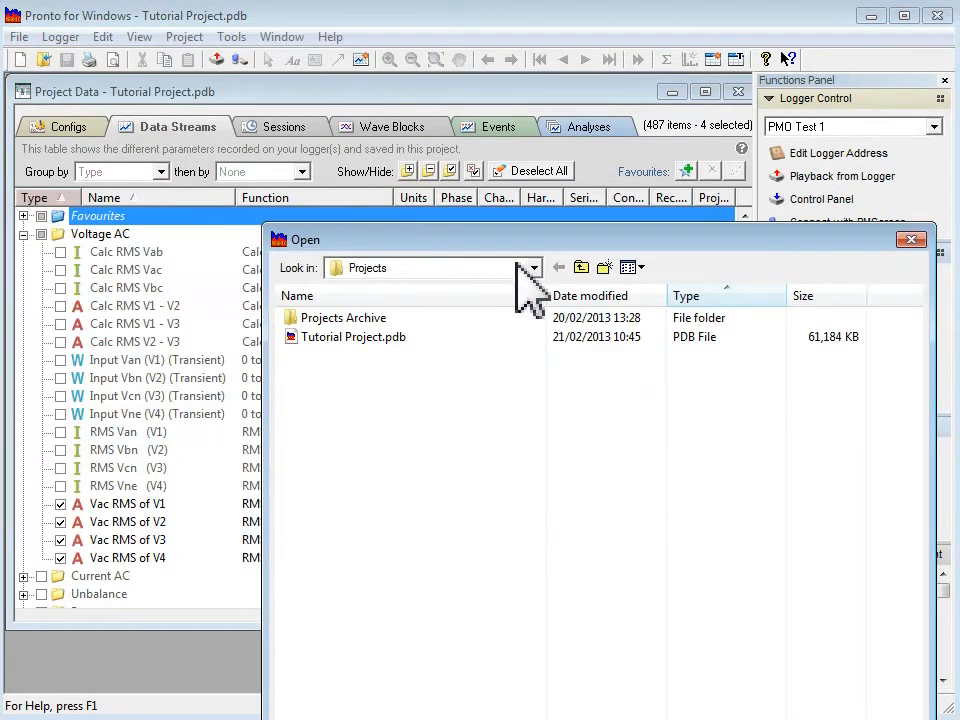
pyautogui.click(518, 267)
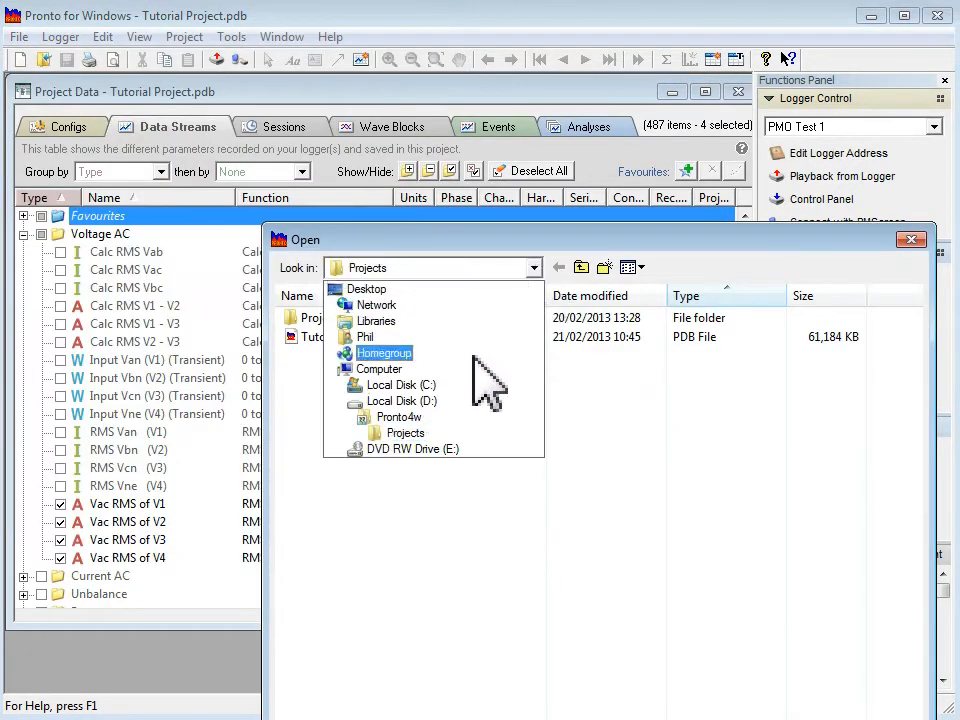
pyautogui.click(414, 417)
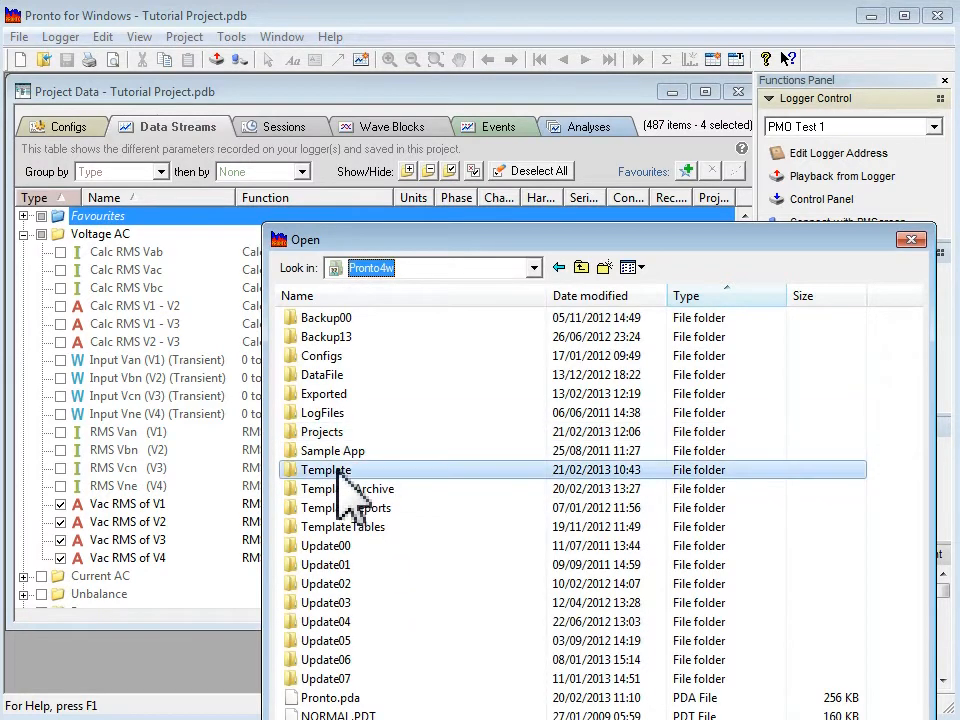
pyautogui.doubleClick(407, 460)
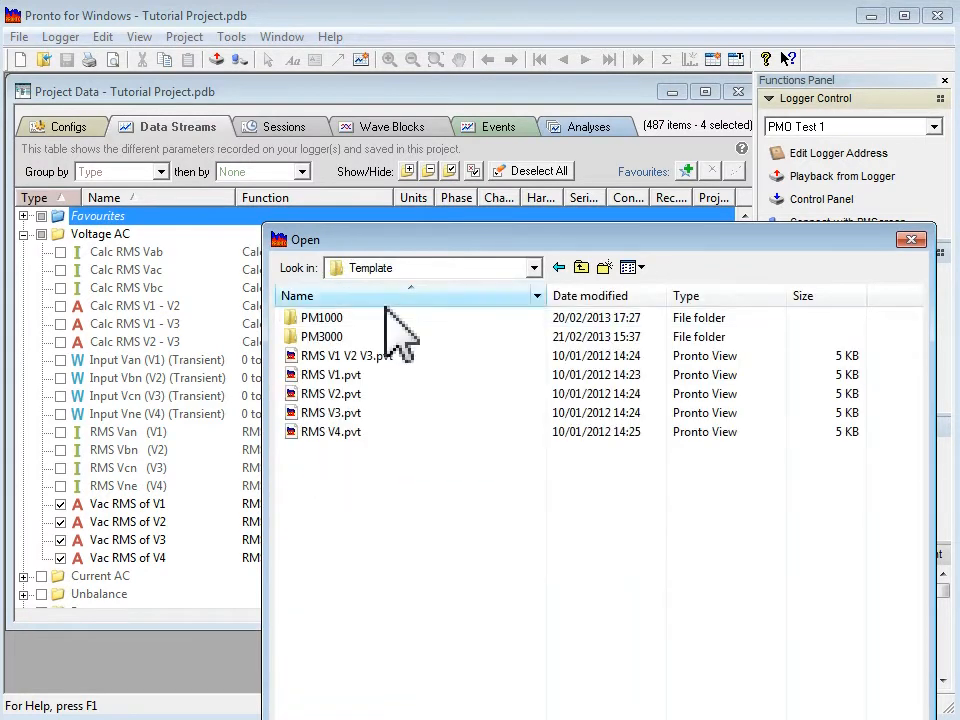
pyautogui.doubleClick(365, 432)
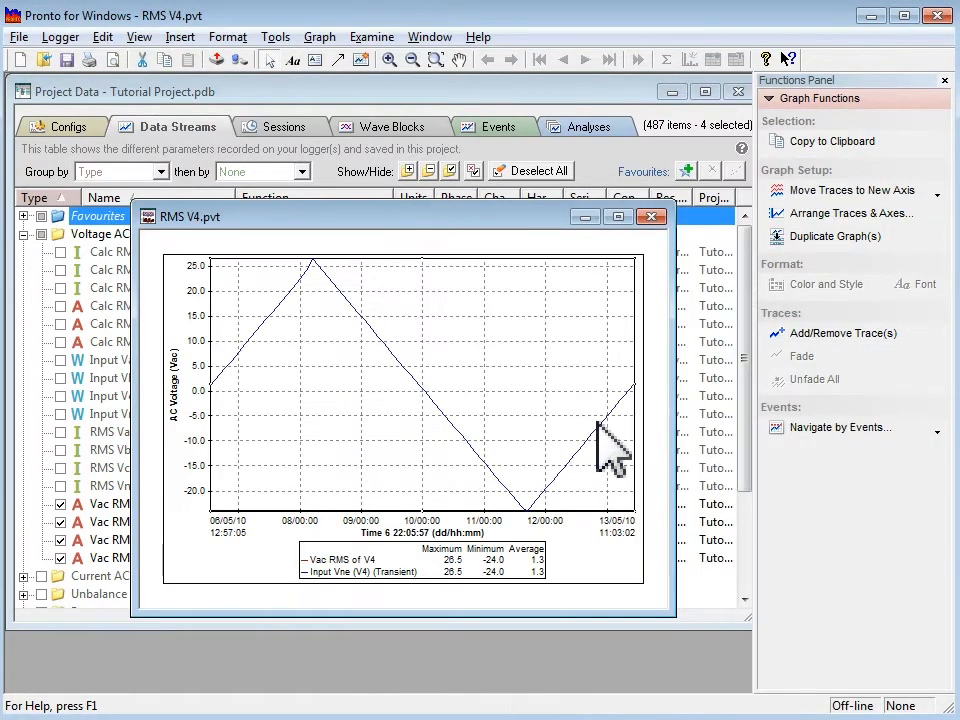
pyautogui.click(651, 217)
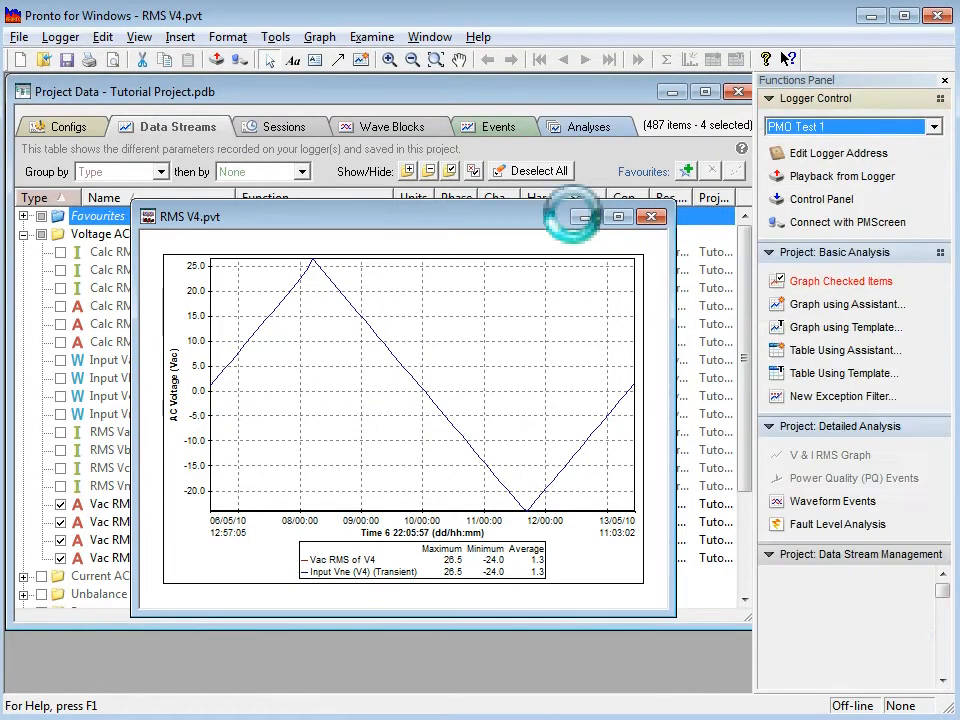
# Open the V and I (sep graphs) template from PM3000's 3 Phase 4 Wire folder for editing as it is, and reposition and enlarge its window
pyautogui.click(231, 38)
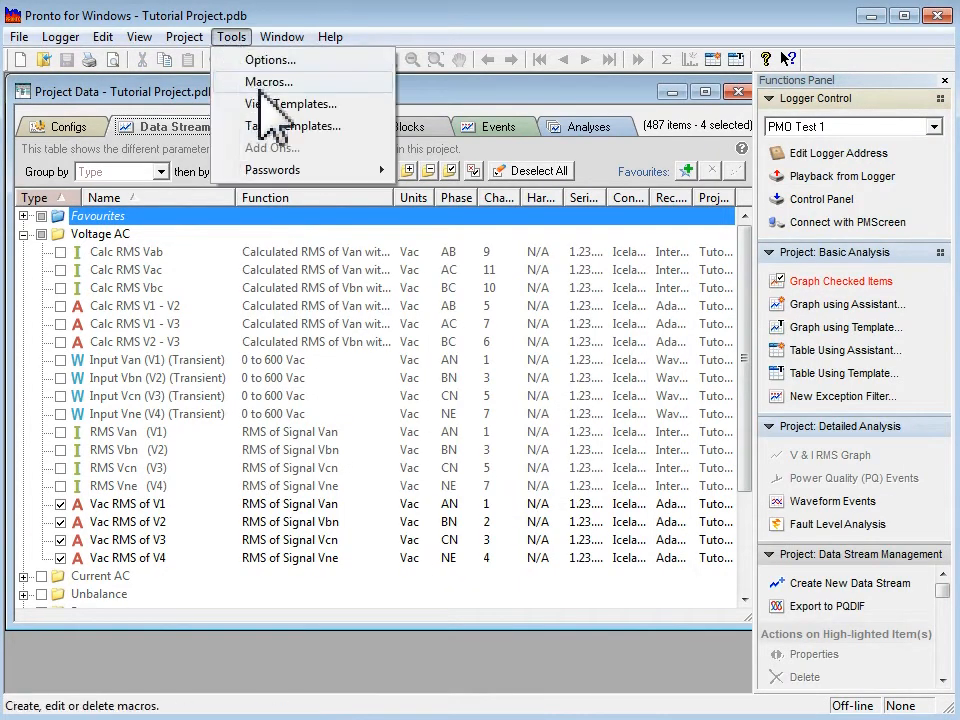
pyautogui.click(262, 102)
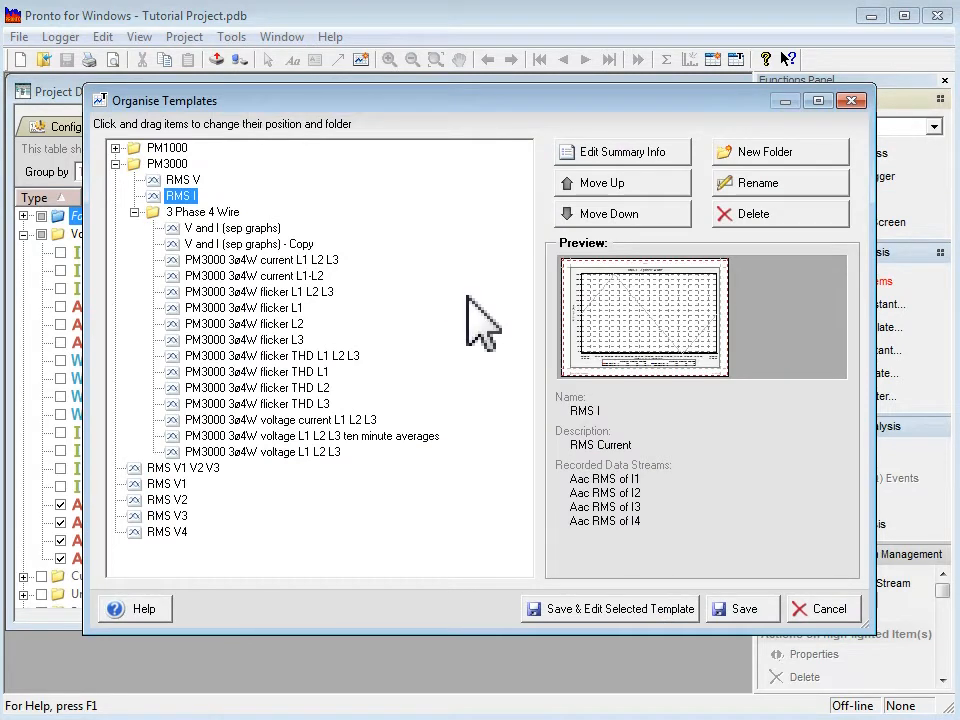
pyautogui.click(235, 228)
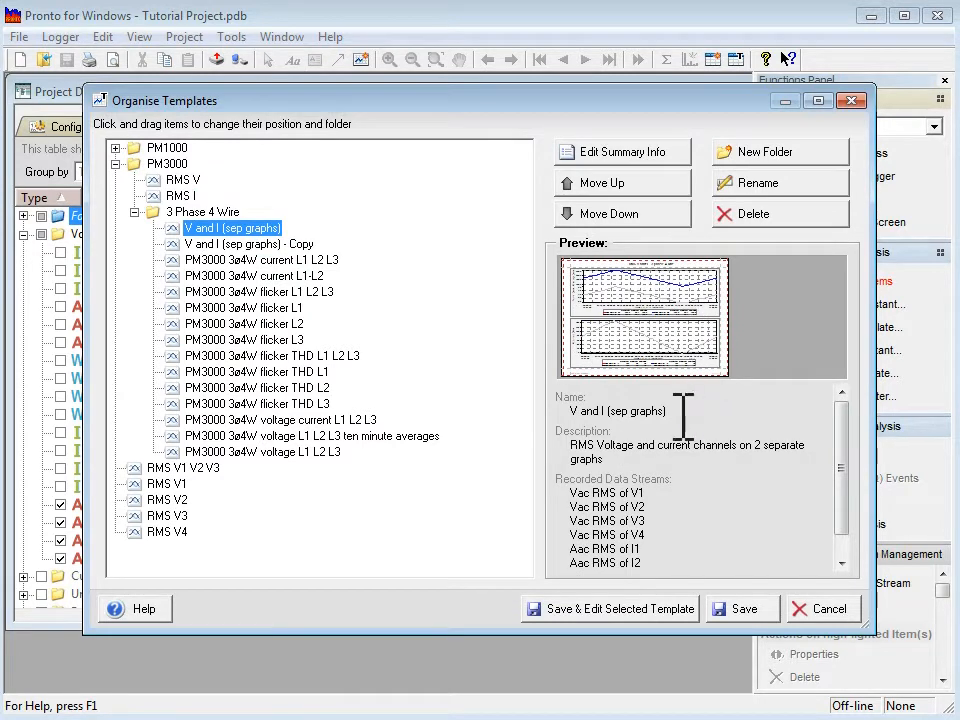
pyautogui.click(660, 609)
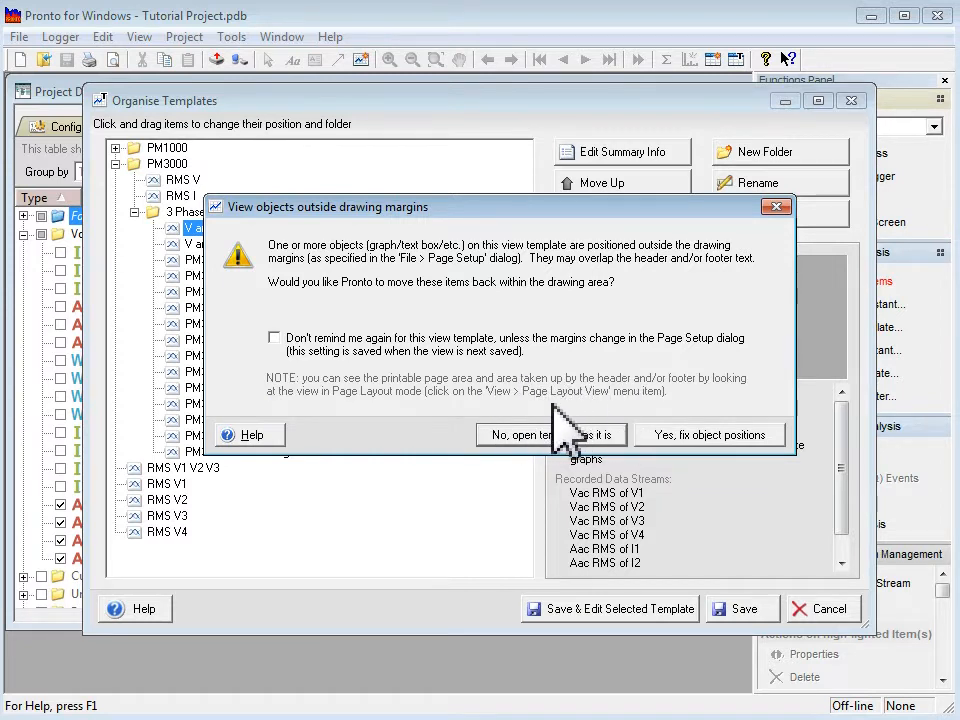
pyautogui.click(562, 434)
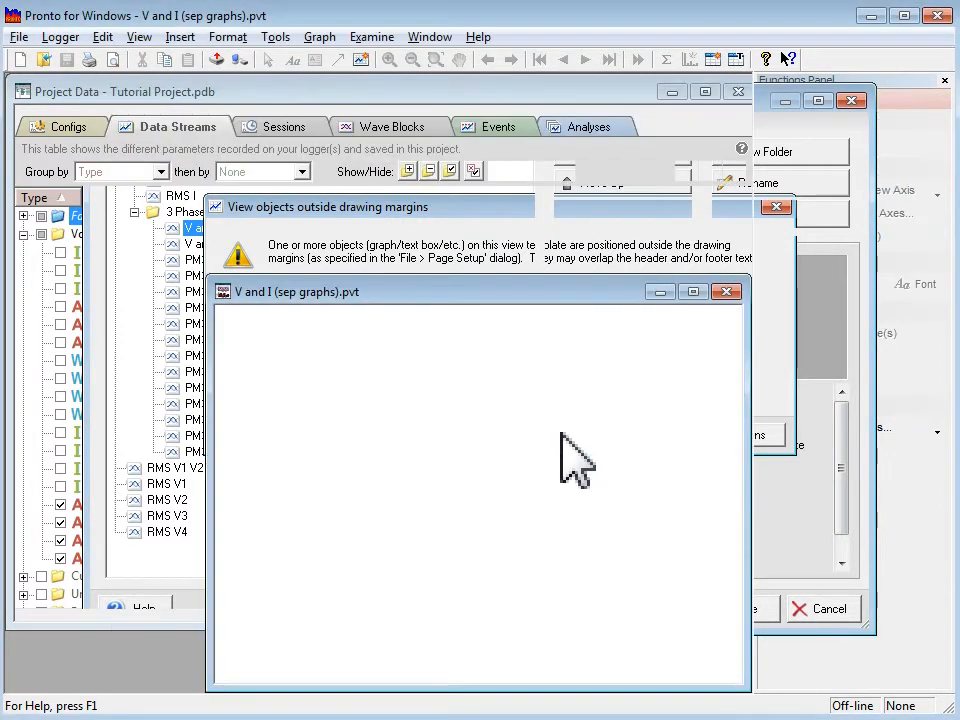
pyautogui.moveTo(522, 287); pyautogui.dragTo(345, 132)
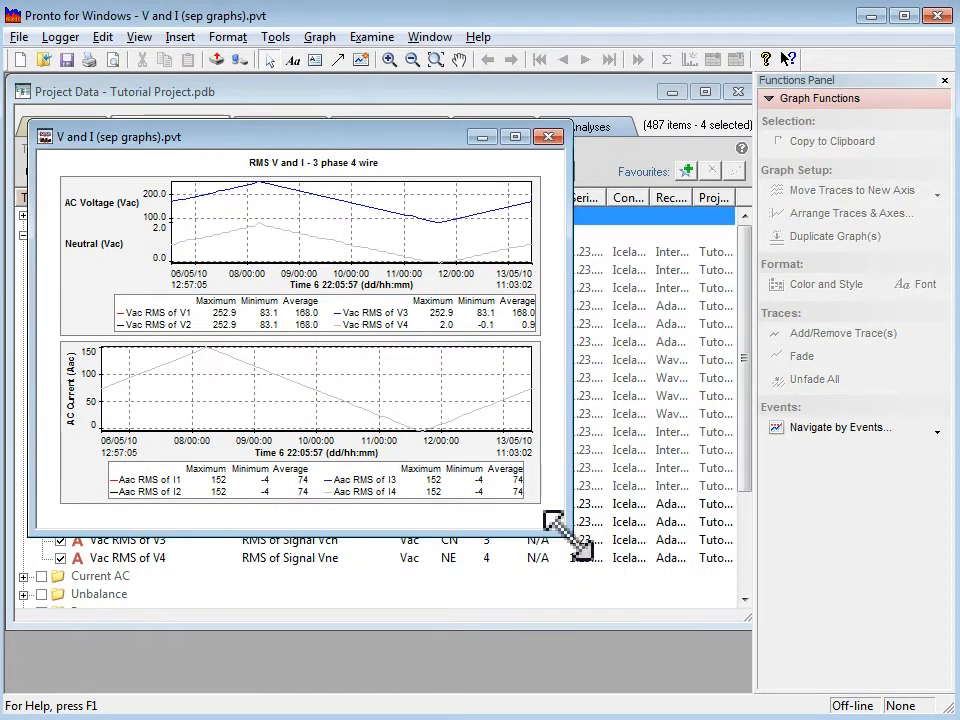
pyautogui.moveTo(565, 536); pyautogui.dragTo(711, 673)
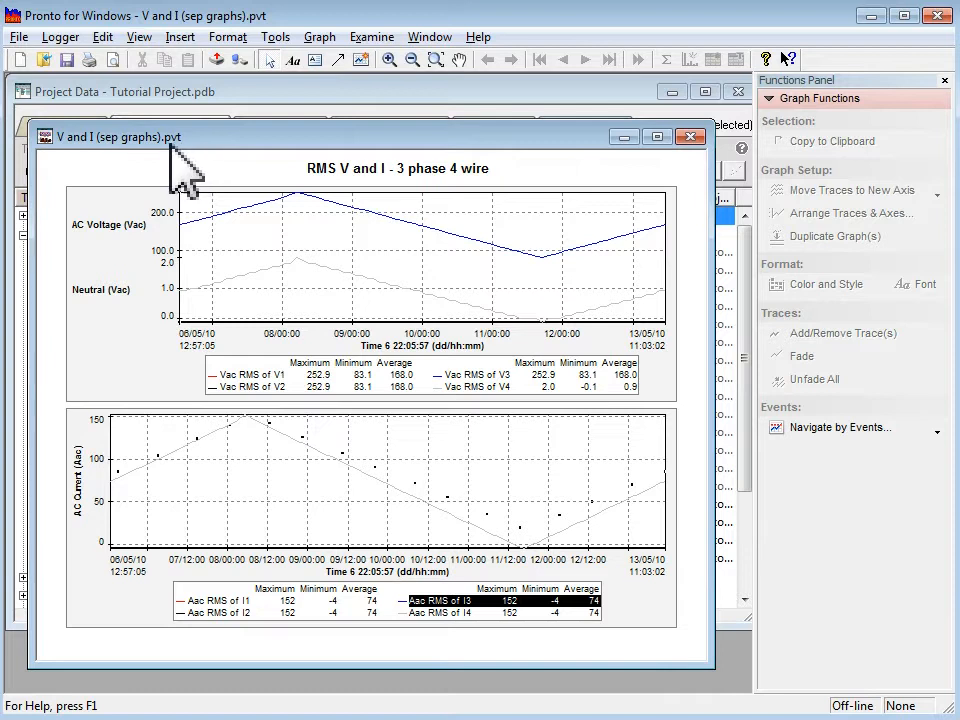
# Show the V and I template in page layout view and adjust its window size to suit the page
pyautogui.click(227, 214)
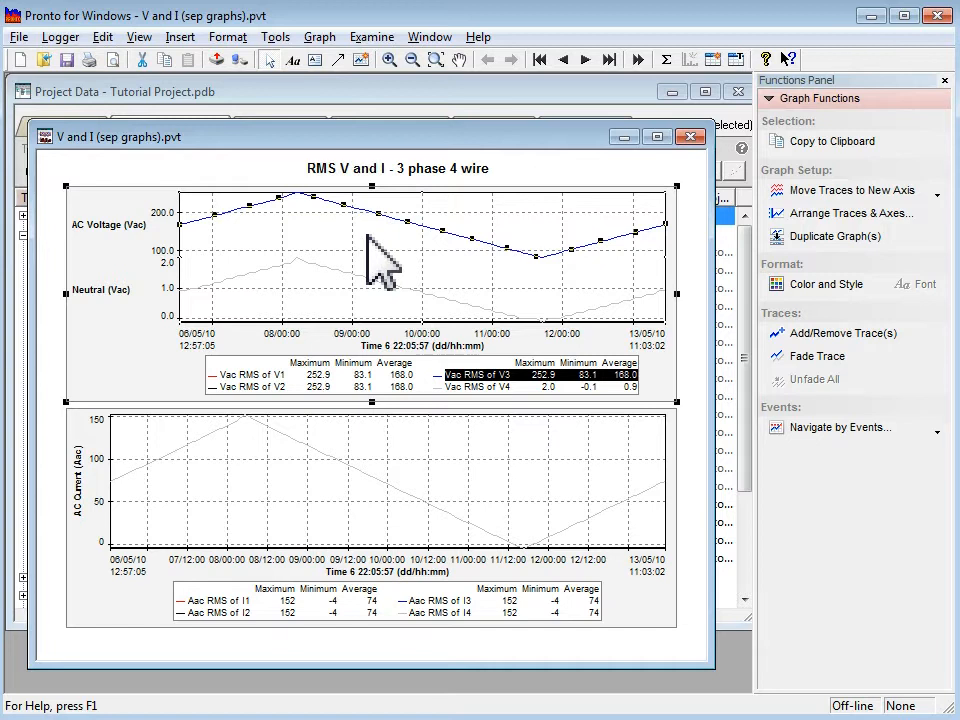
pyautogui.click(499, 177)
pyautogui.rightClick(498, 176)
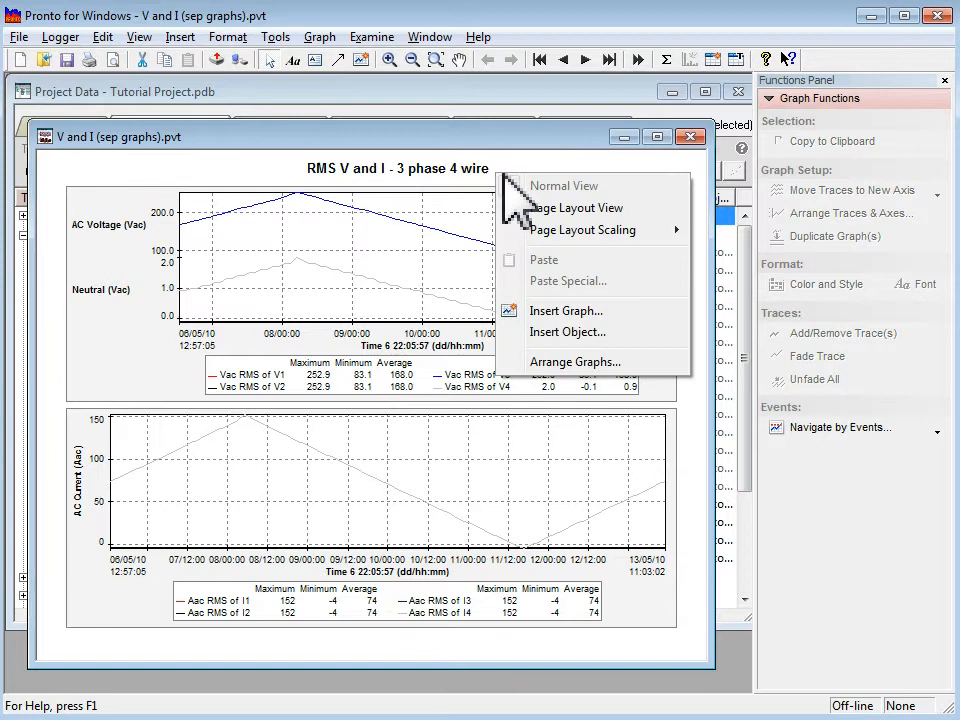
pyautogui.click(598, 207)
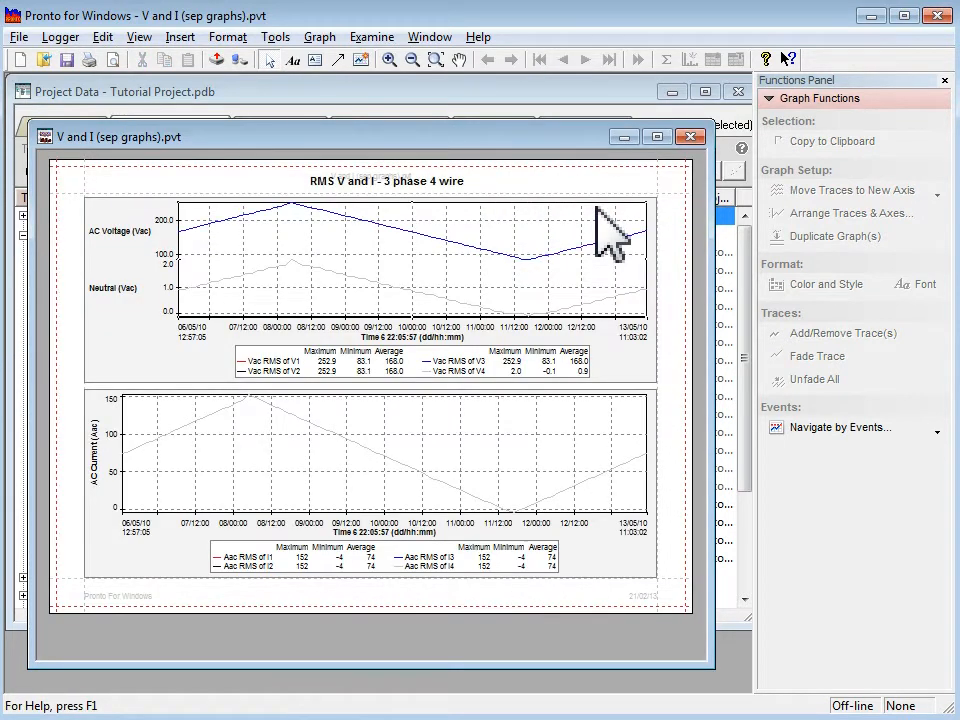
pyautogui.click(137, 37)
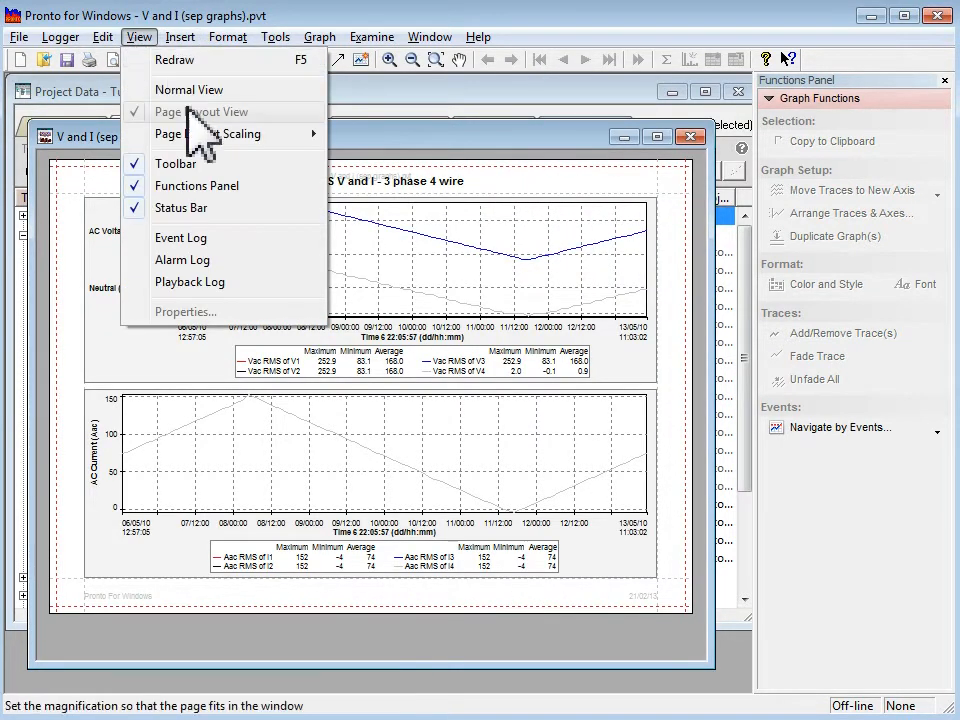
pyautogui.click(446, 131)
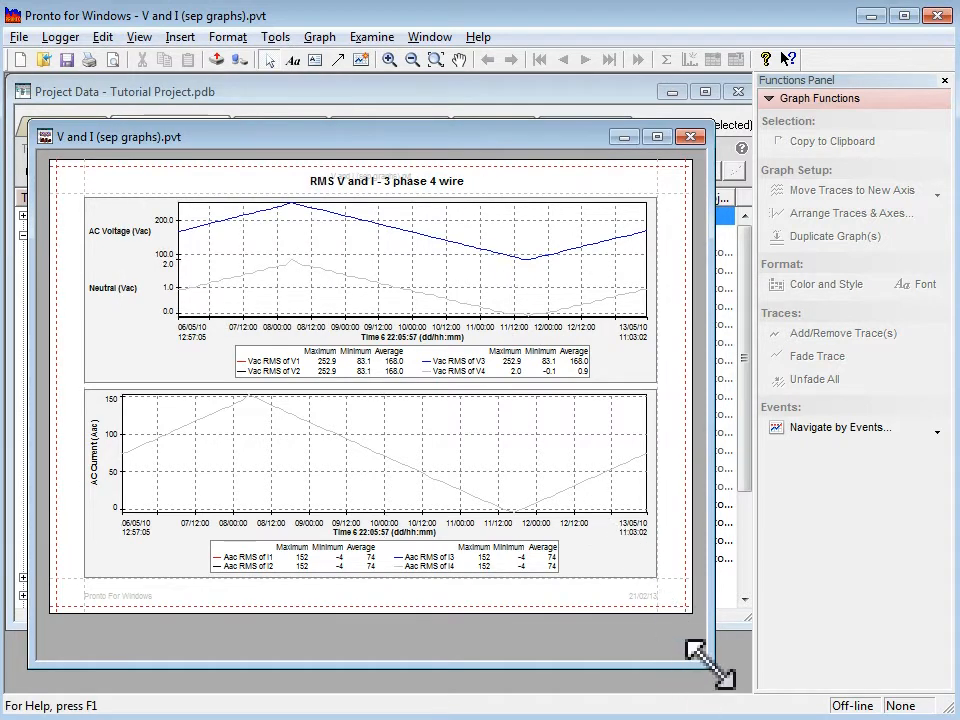
pyautogui.moveTo(707, 665)
pyautogui.mouseDown()
pyautogui.moveTo(572, 658)
pyautogui.moveTo(317, 604)
pyautogui.moveTo(609, 669)
pyautogui.moveTo(685, 672)
pyautogui.moveTo(677, 664)
pyautogui.moveTo(693, 673)
pyautogui.mouseUp()
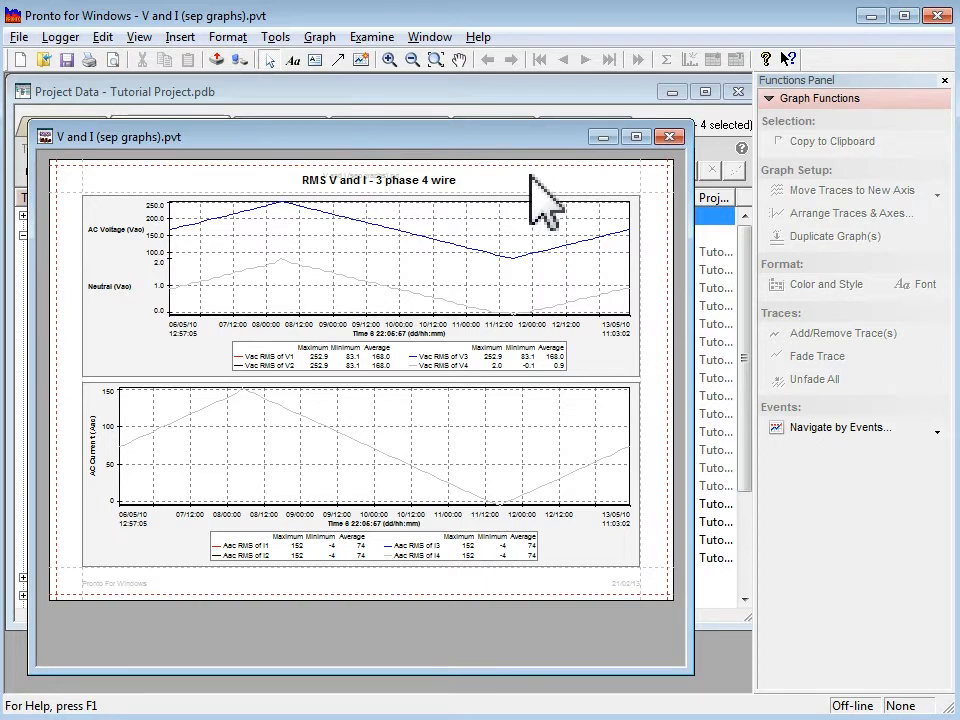
# Examine the page margins and header and footer fields in the template's page setup without changing them
pyautogui.click(20, 37)
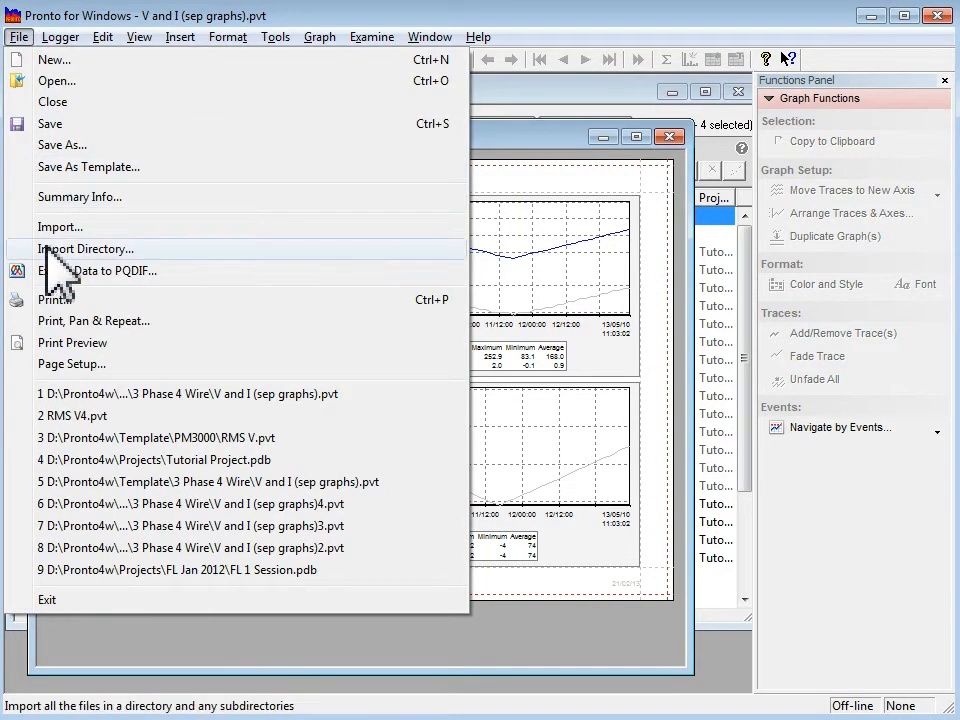
pyautogui.click(75, 364)
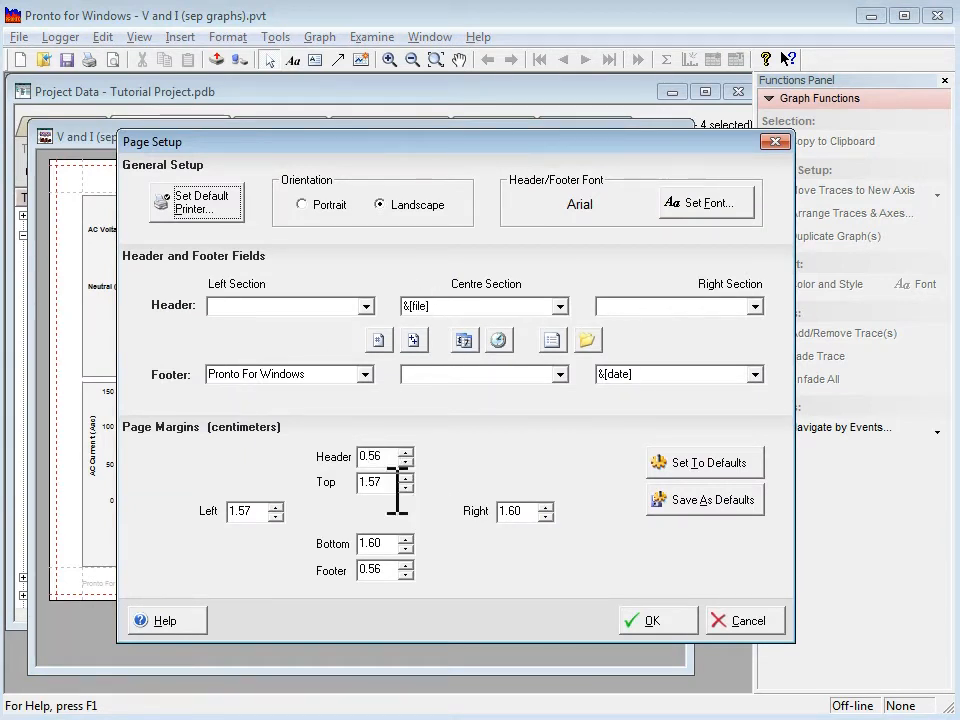
pyautogui.click(737, 615)
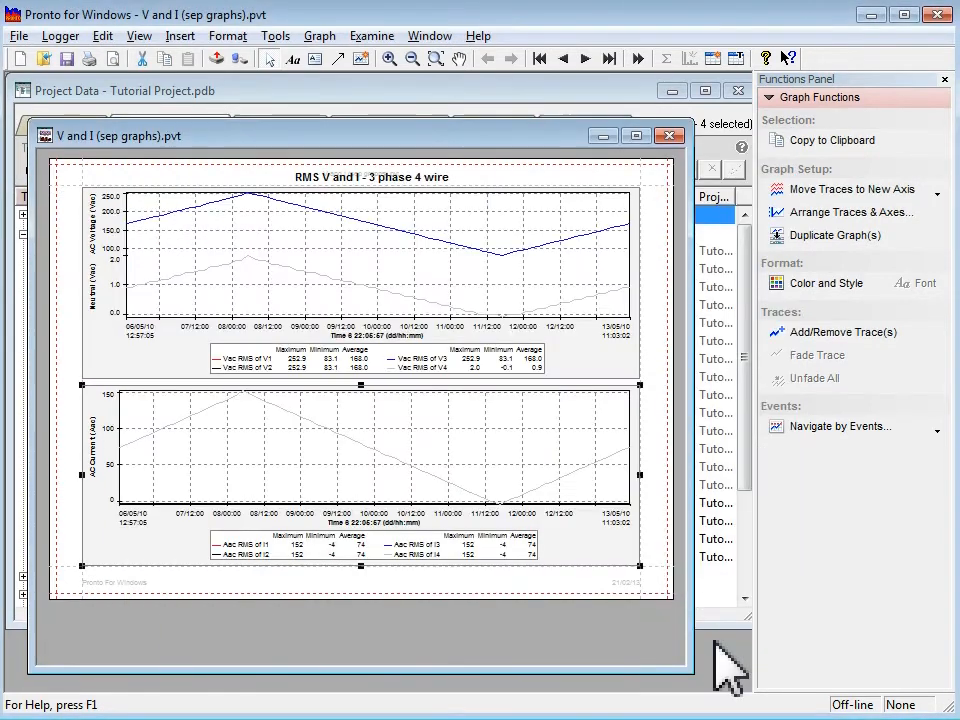
# Lower the current graph's upper edge and move the title and voltage graph down within the margins, clear of the header text
pyautogui.moveTo(361, 386); pyautogui.dragTo(362, 397)
pyautogui.click(363, 375)
pyautogui.moveTo(364, 188)
pyautogui.mouseDown()
pyautogui.moveTo(362, 221)
pyautogui.moveTo(360, 180)
pyautogui.moveTo(360, 210)
pyautogui.mouseUp()
pyautogui.click(373, 222)
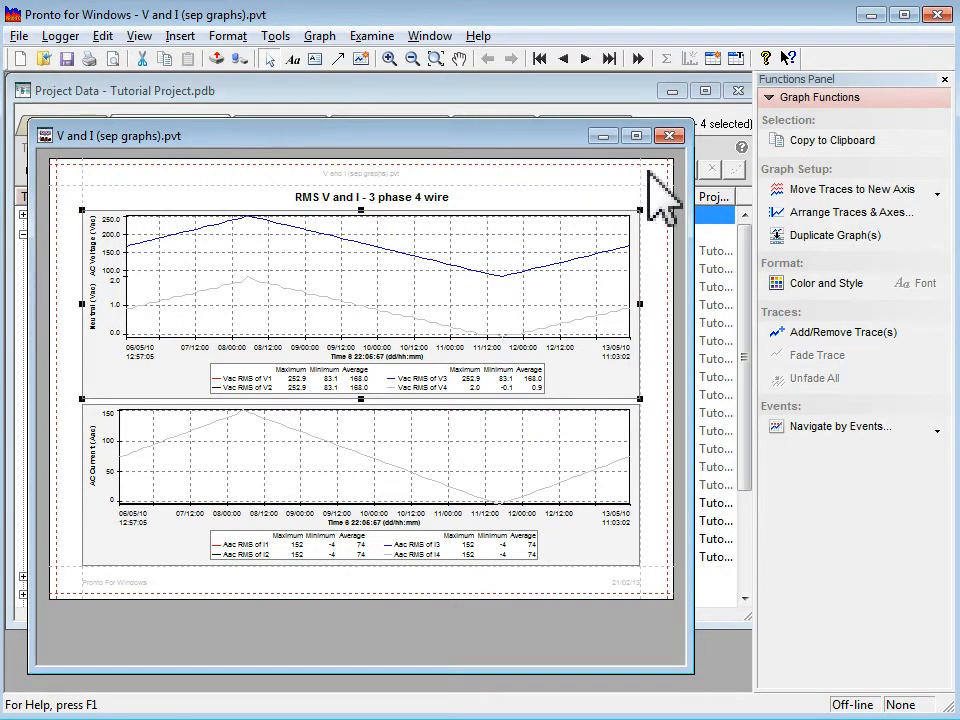
# Compare the rearranged template in normal view and page layout view
pyautogui.rightClick(688, 192)
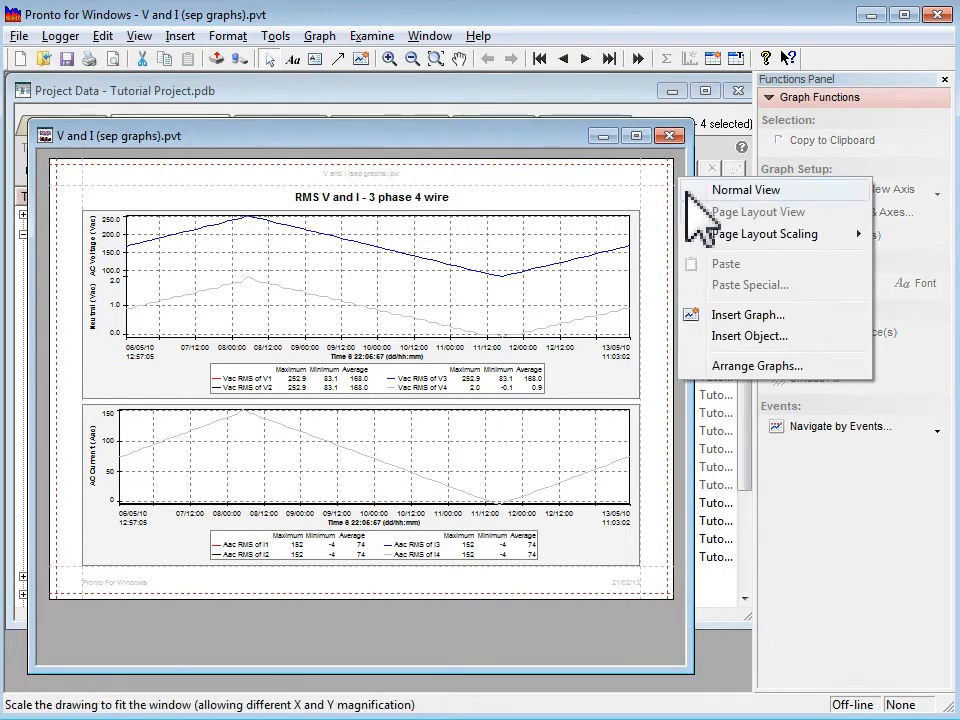
pyautogui.click(718, 191)
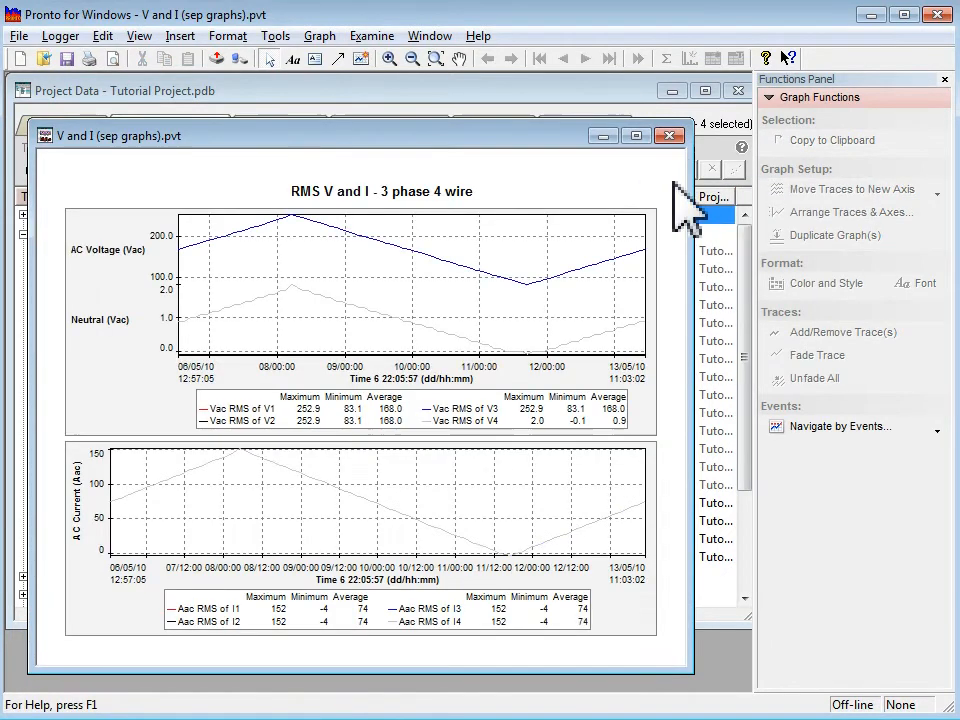
pyautogui.rightClick(674, 183)
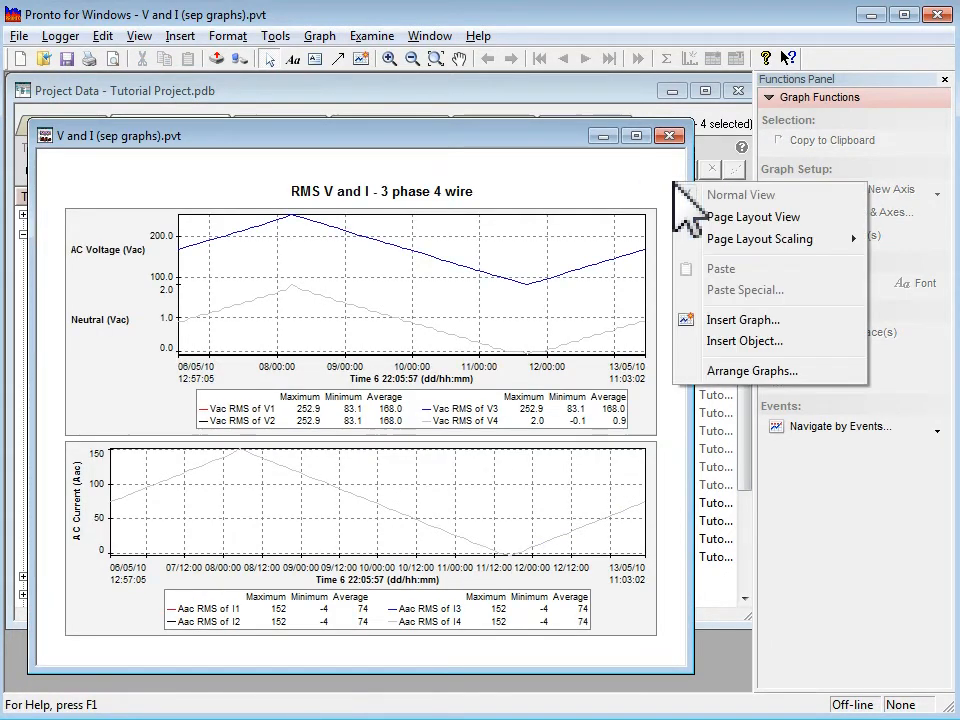
pyautogui.click(736, 217)
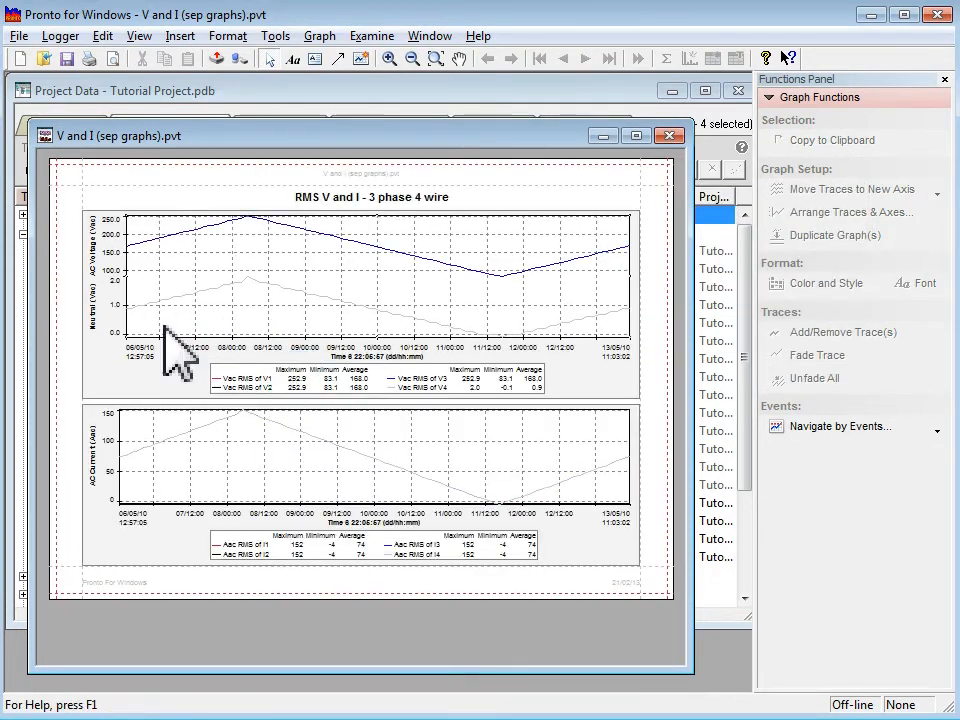
# View the formatting options available for the AC Voltage axis, and return the template to normal view
pyautogui.click(114, 278)
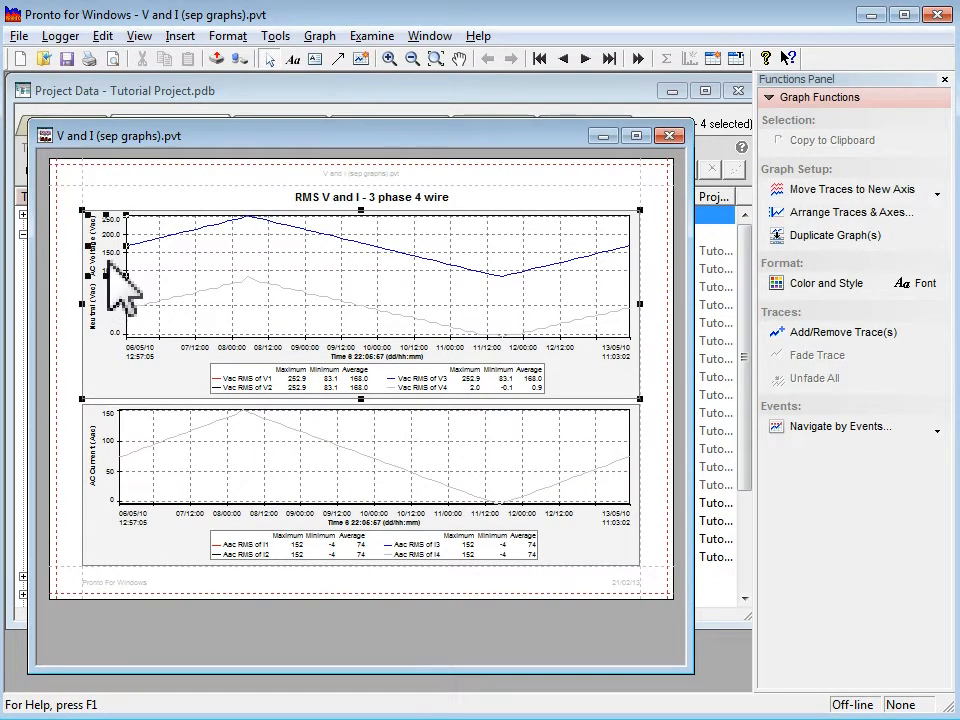
pyautogui.rightClick(110, 263)
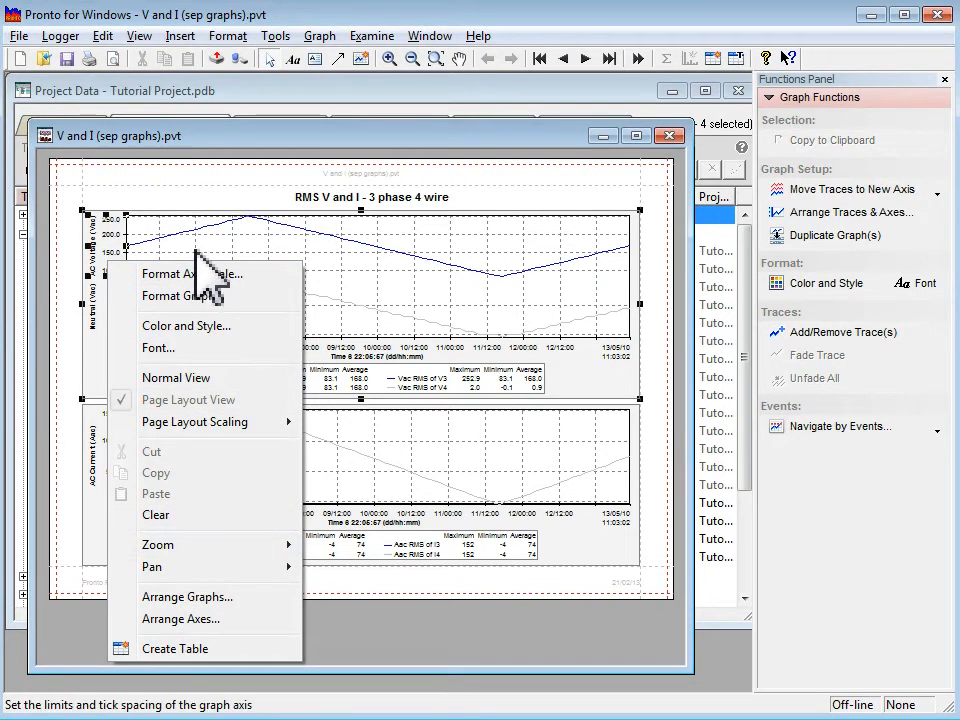
pyautogui.click(545, 175)
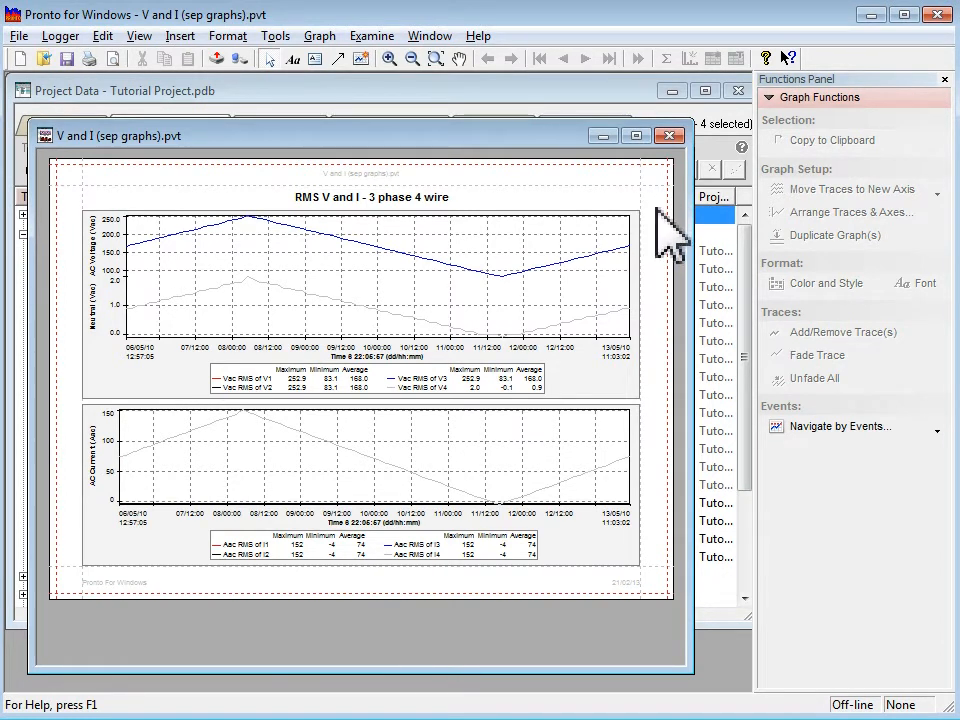
pyautogui.rightClick(663, 195)
pyautogui.click(684, 218)
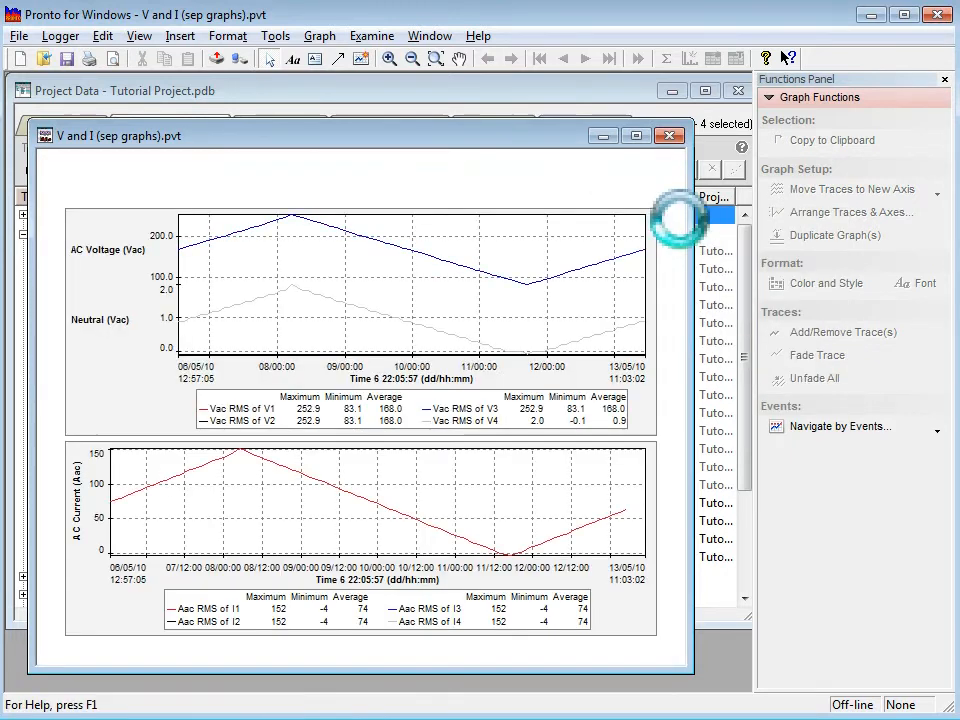
# Insert a new Paintbrush Picture object into the V and I template
pyautogui.click(178, 36)
pyautogui.click(220, 233)
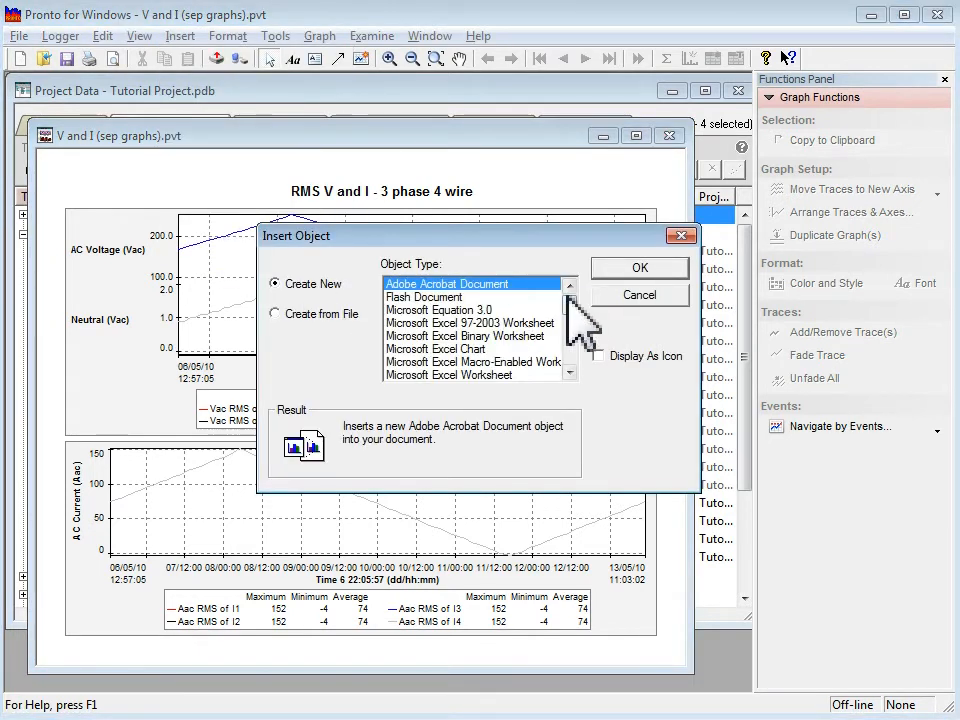
pyautogui.moveTo(571, 305); pyautogui.dragTo(570, 352)
pyautogui.click(490, 362)
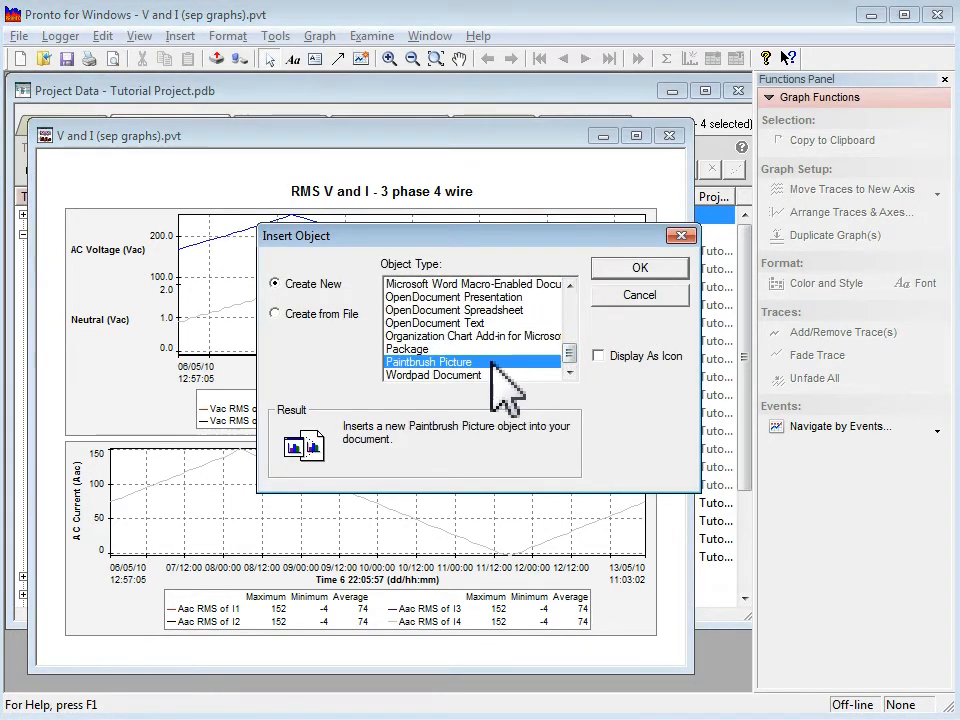
pyautogui.click(645, 270)
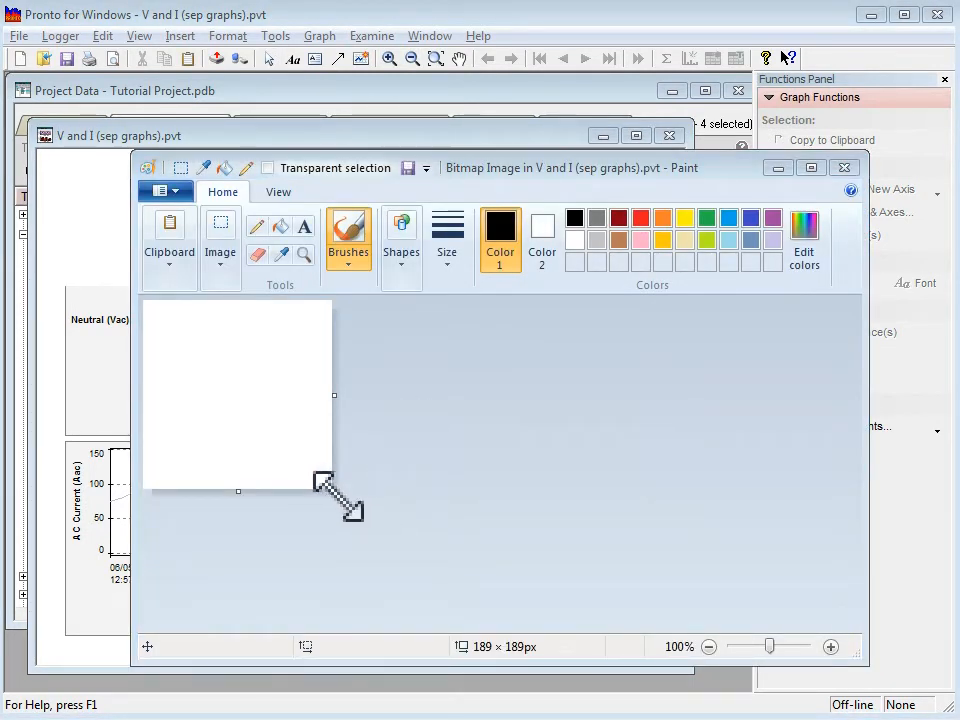
# Shrink the blank canvas to about 67 × 49 px, paste the Outram logo into it, and exit back to the template
pyautogui.moveTo(335, 494); pyautogui.dragTo(208, 345)
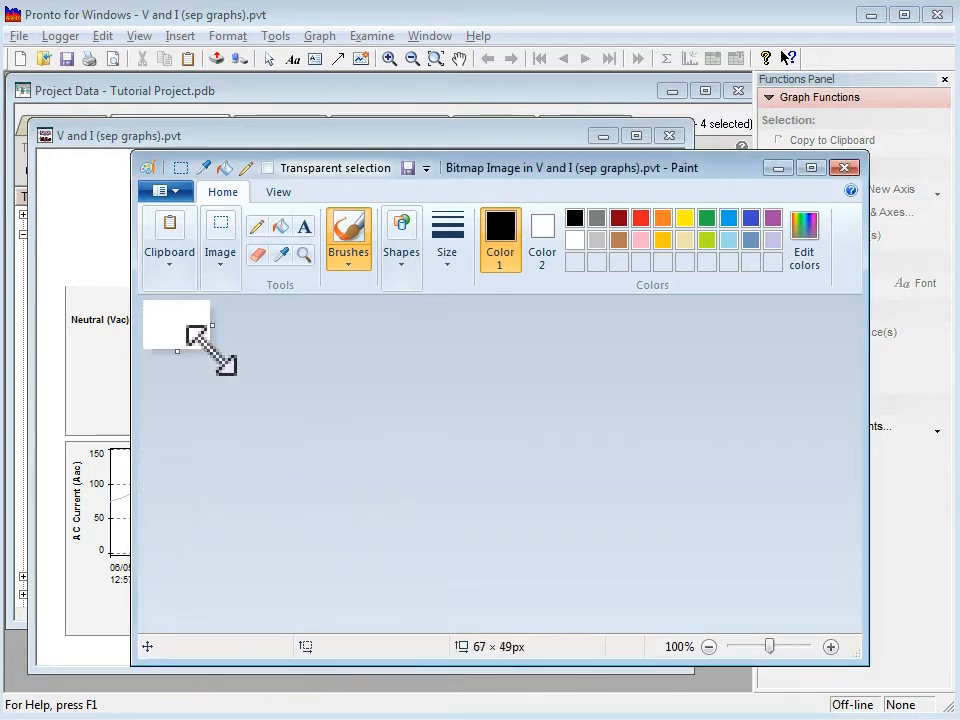
pyautogui.hotkey('ctrl', 'v')
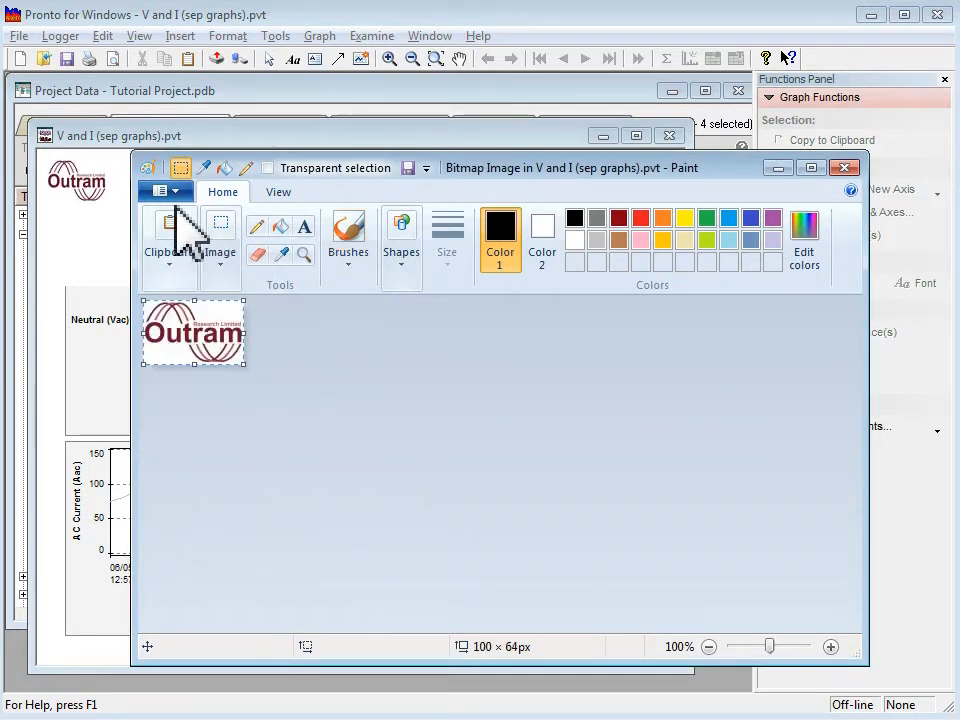
pyautogui.click(172, 191)
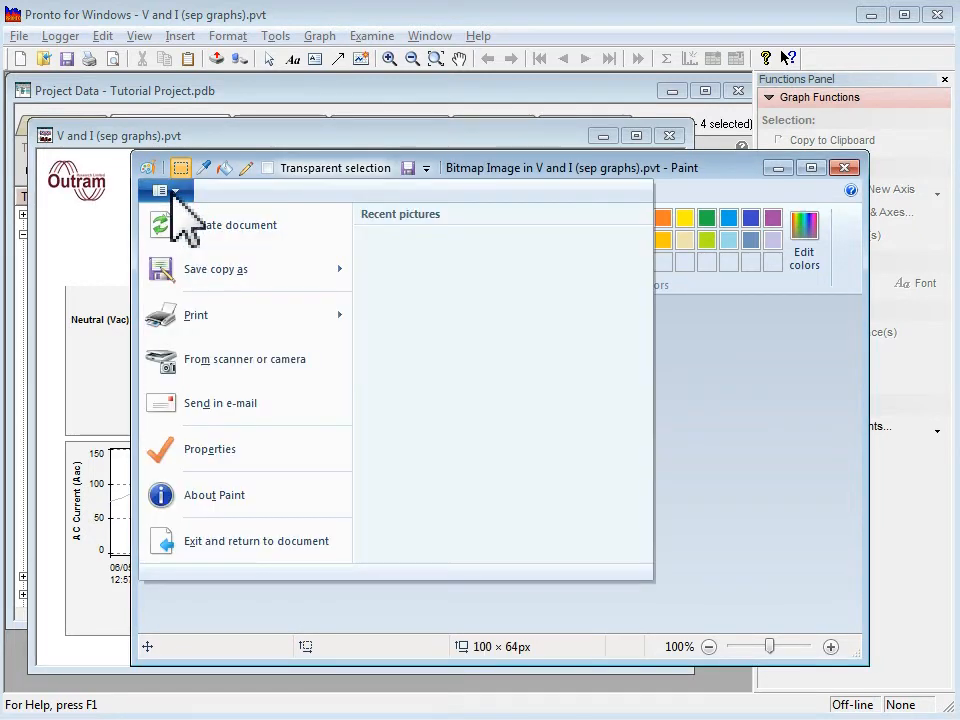
pyautogui.click(214, 540)
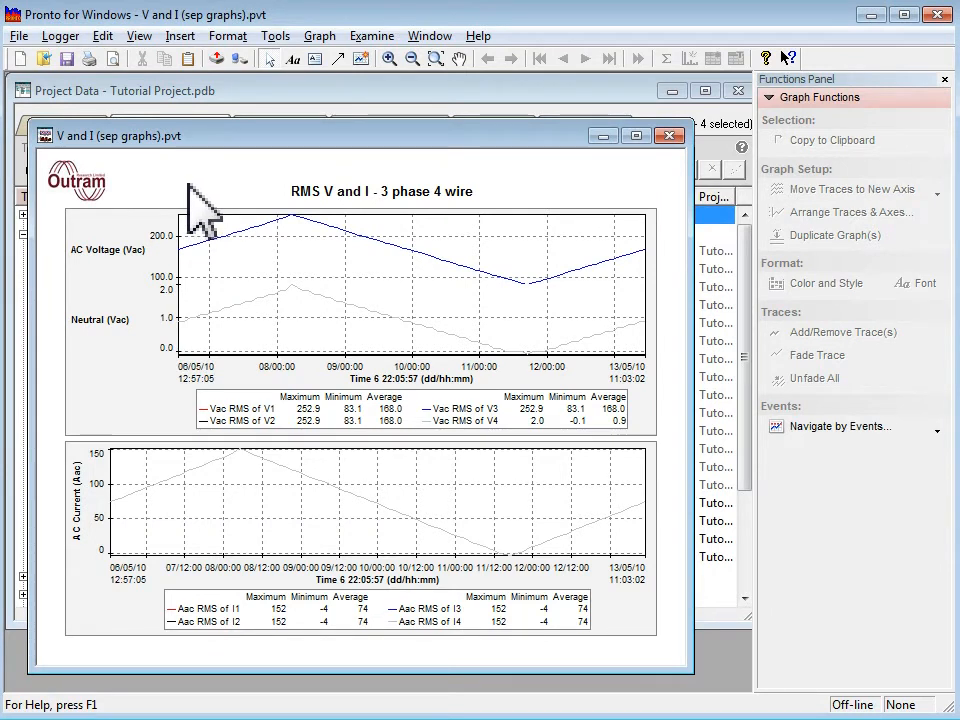
# Show the template in page layout view and move the Outram logo into the upper-left corner of the printable area
pyautogui.rightClick(648, 192)
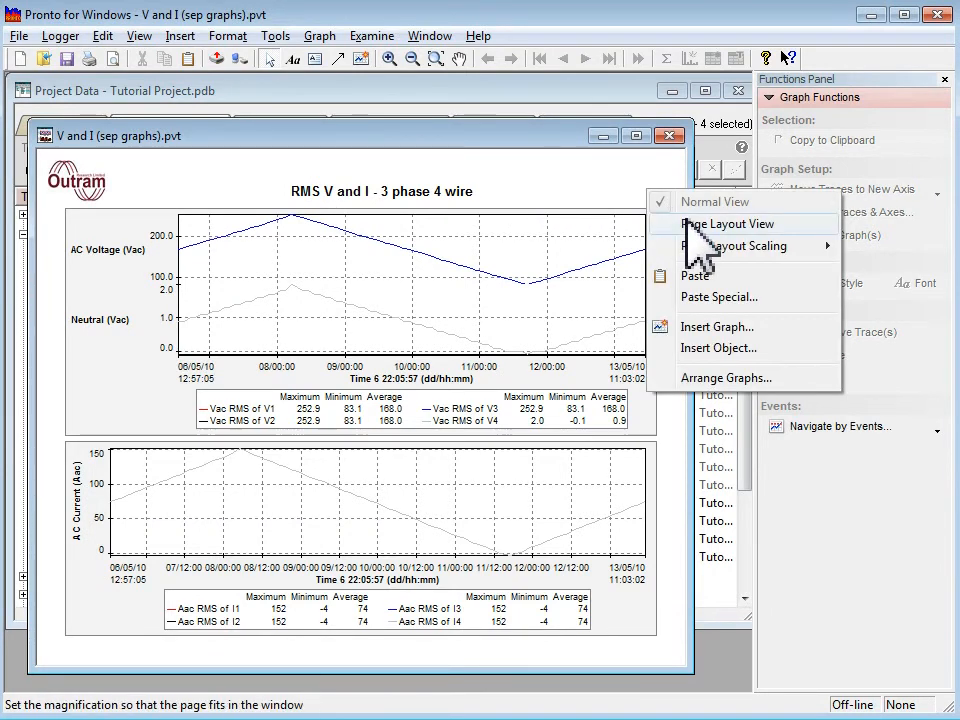
pyautogui.click(690, 226)
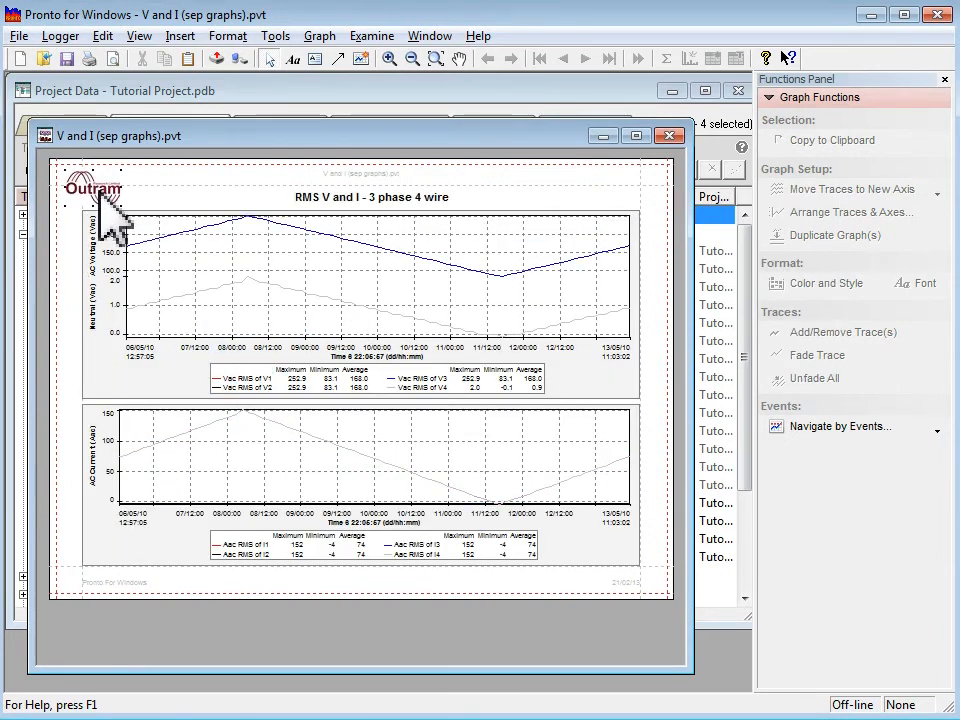
pyautogui.click(104, 206)
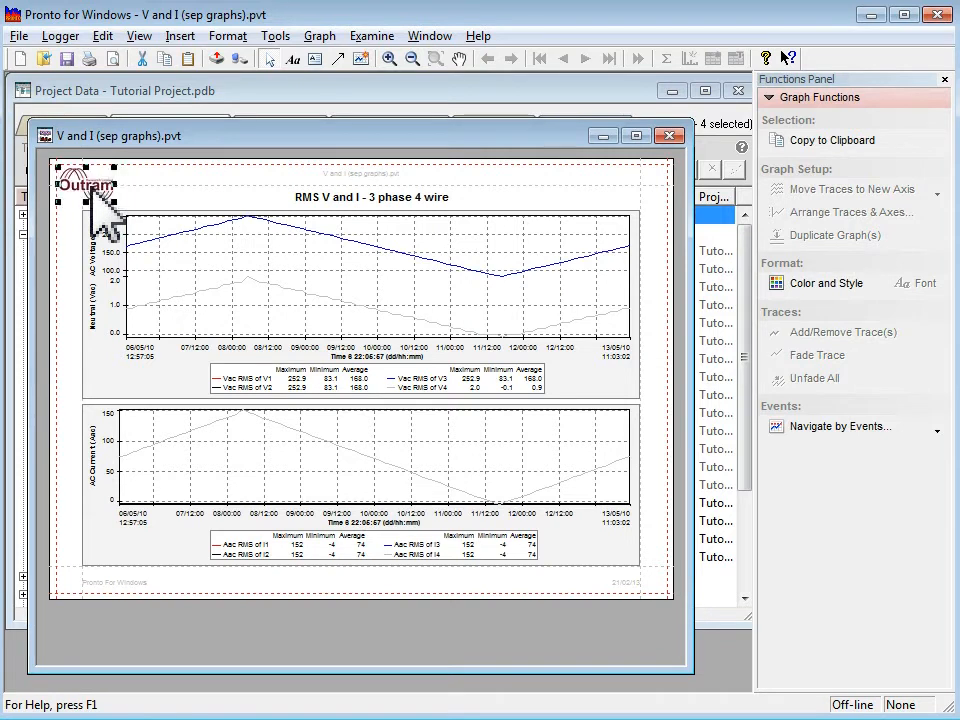
pyautogui.click(167, 194)
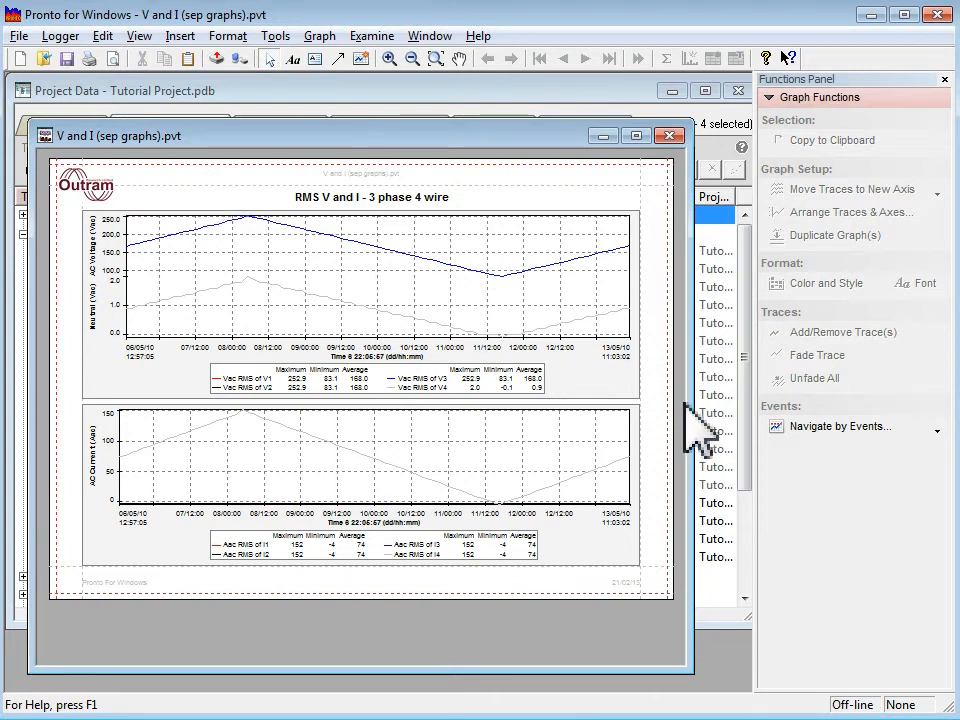
pyautogui.click(96, 184)
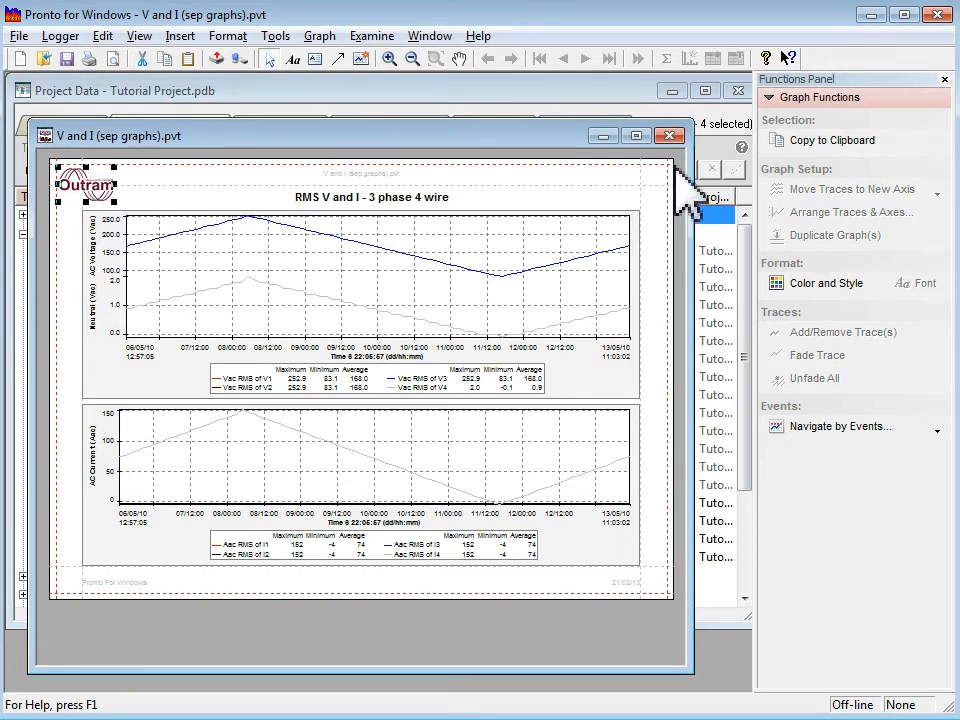
# Check the template in normal view with its window narrowed, and compare it with the print preview
pyautogui.rightClick(683, 172)
pyautogui.click(733, 182)
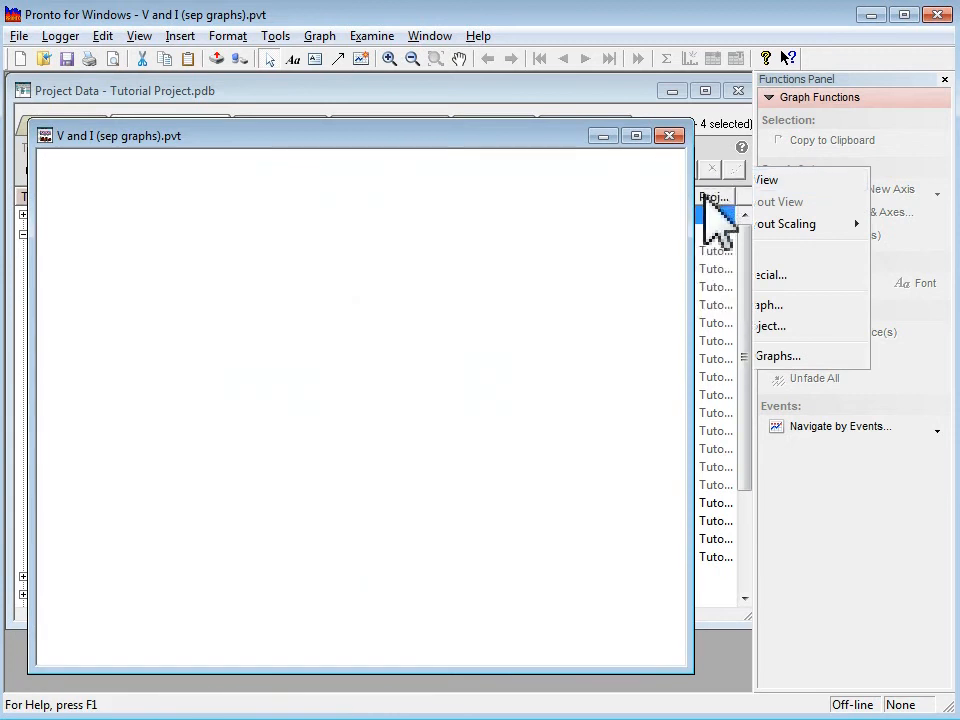
pyautogui.moveTo(690, 236); pyautogui.dragTo(436, 223)
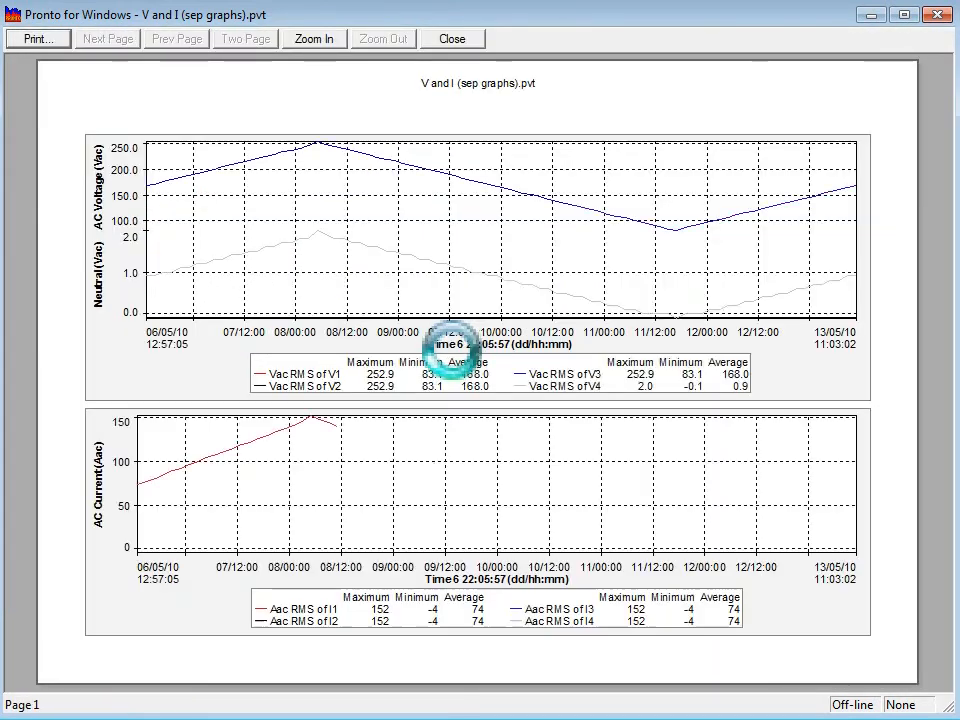
pyautogui.click(456, 38)
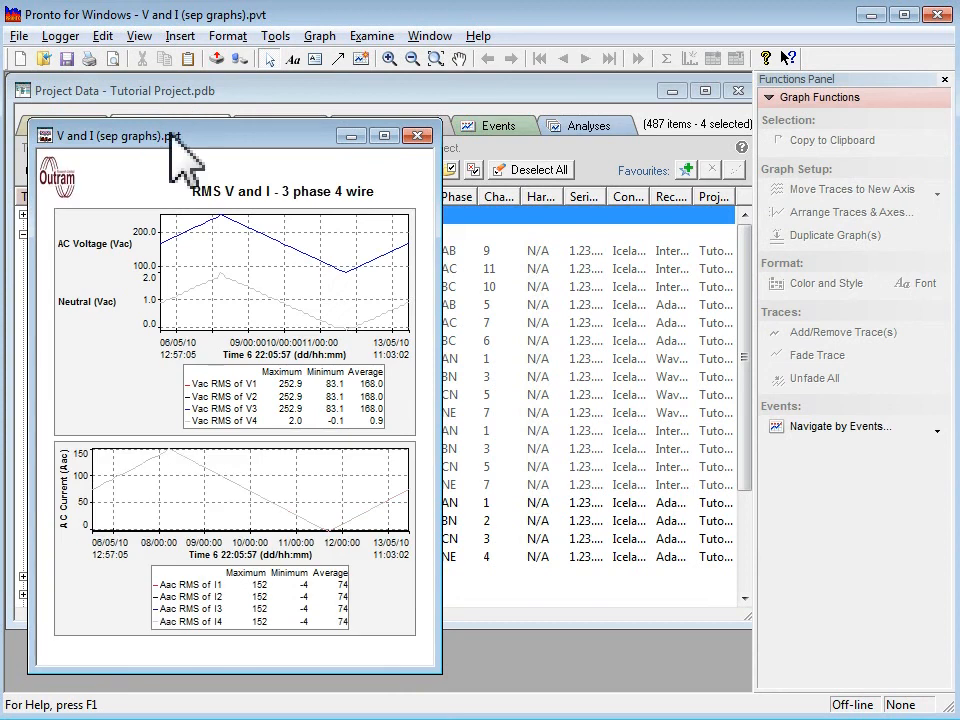
# Save the V and I (sep graphs) template as it is, without fixing object positions, and close it
pyautogui.click(68, 59)
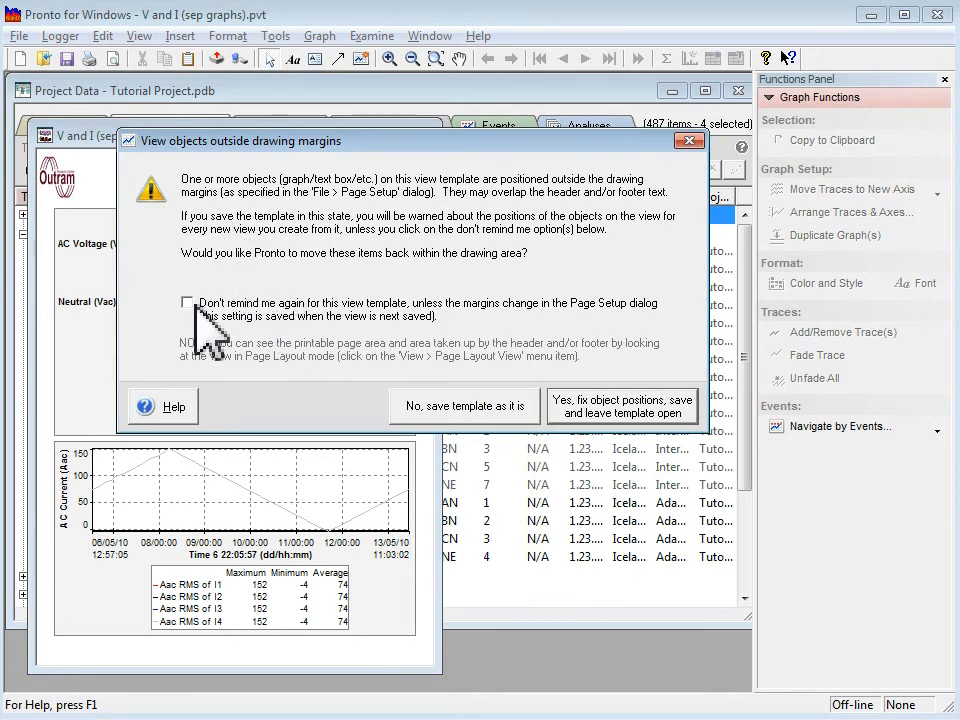
pyautogui.click(466, 408)
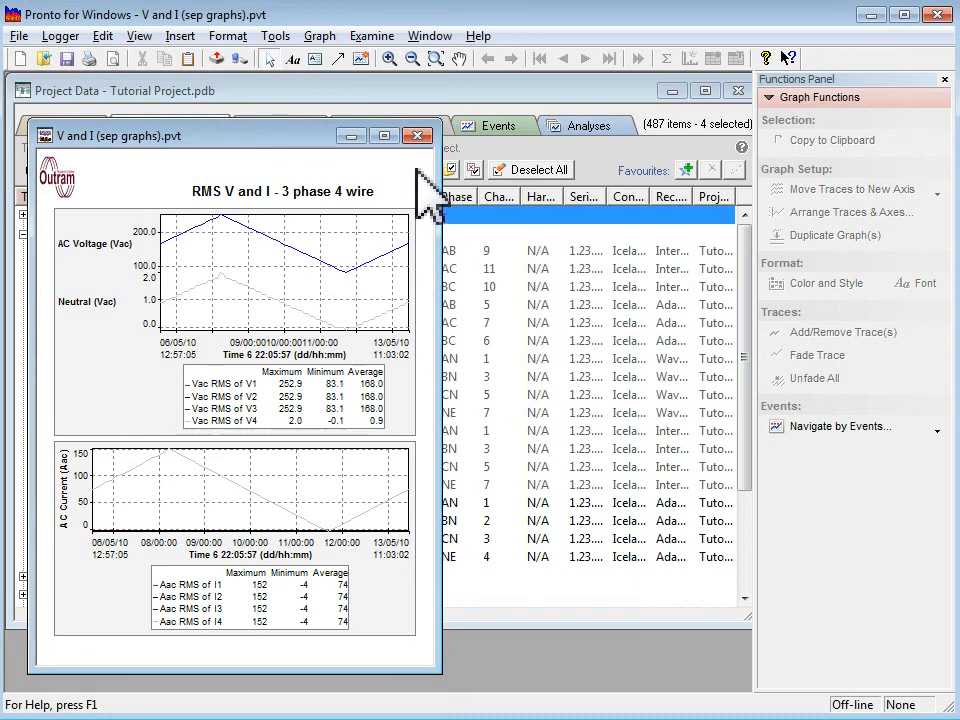
pyautogui.click(418, 136)
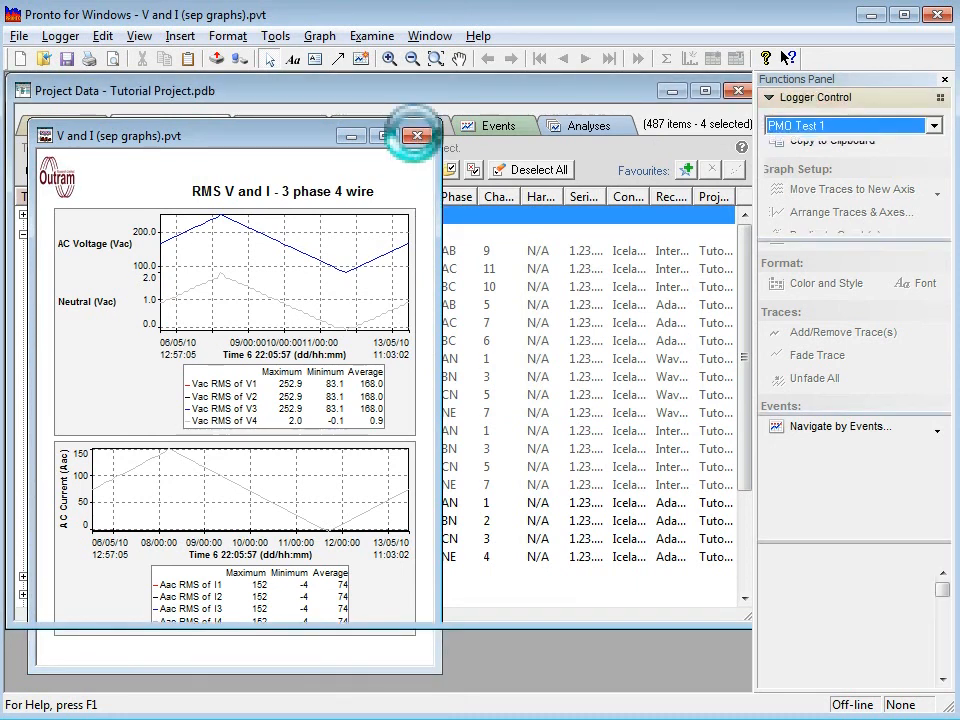
# Create a graph from the V and I (sep graphs) template in the 3 Phase 4 Wire folder, including all recorded data
pyautogui.click(803, 325)
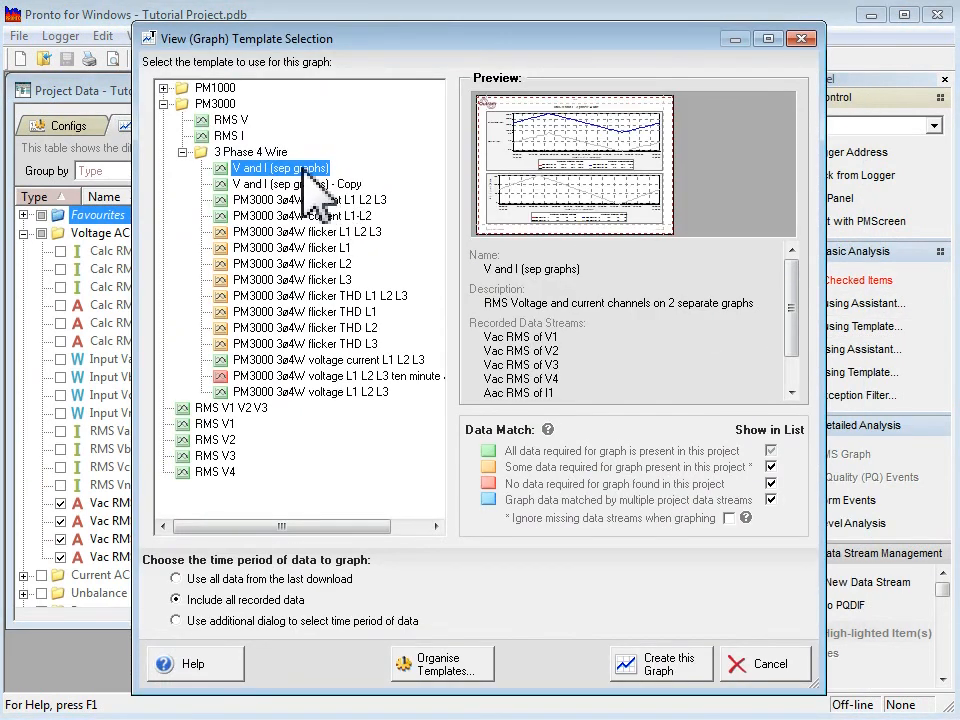
pyautogui.click(663, 666)
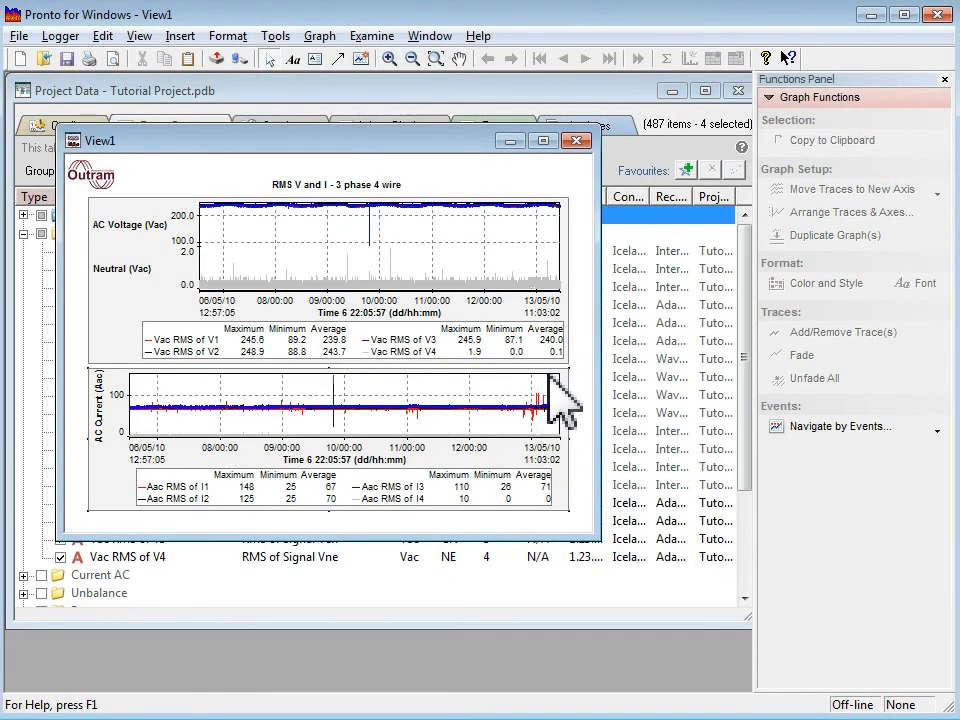